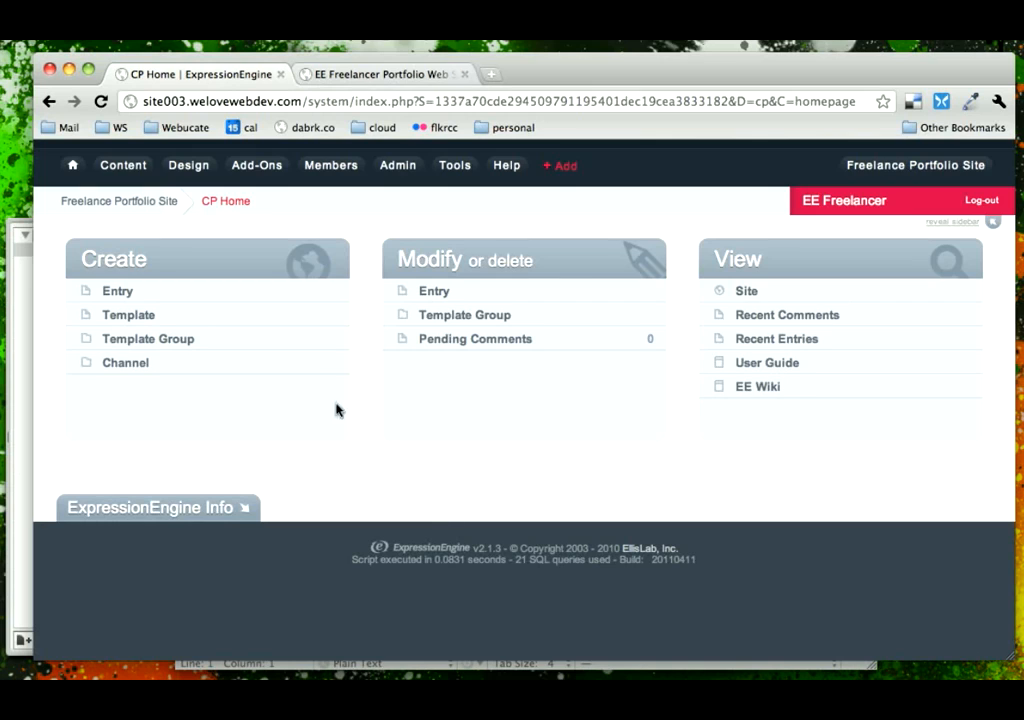
Step: Switch to the live EE Freelancer portfolio site and browse its About, Services, Portfolio and Contact pages in turn
click(414, 74)
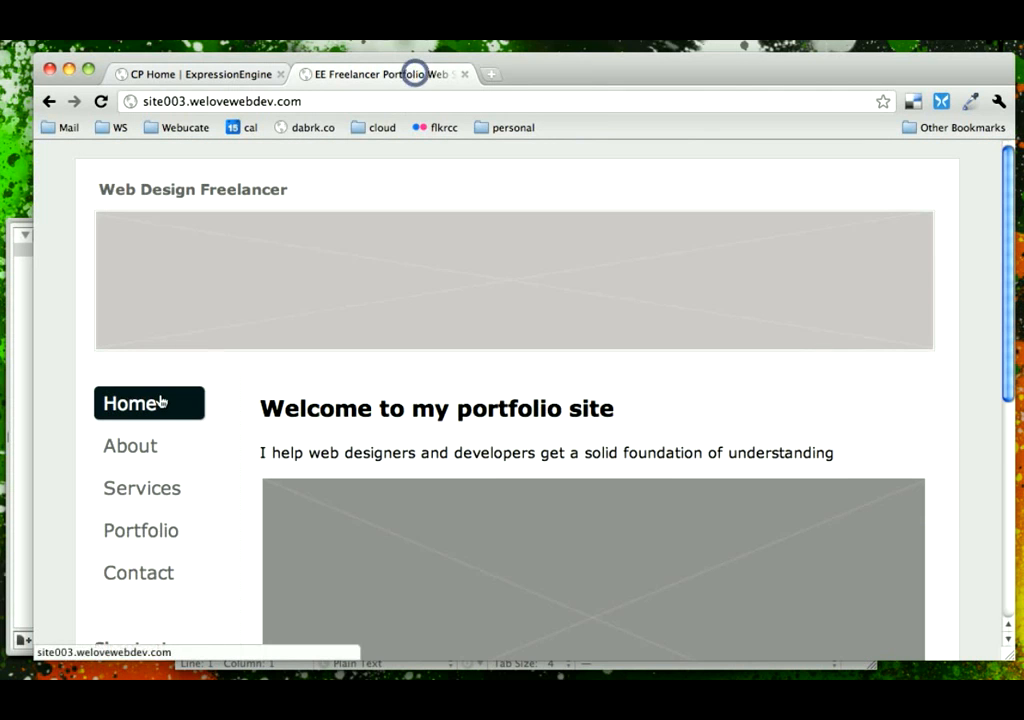
scroll(160, 401, down, 3)
click(145, 327)
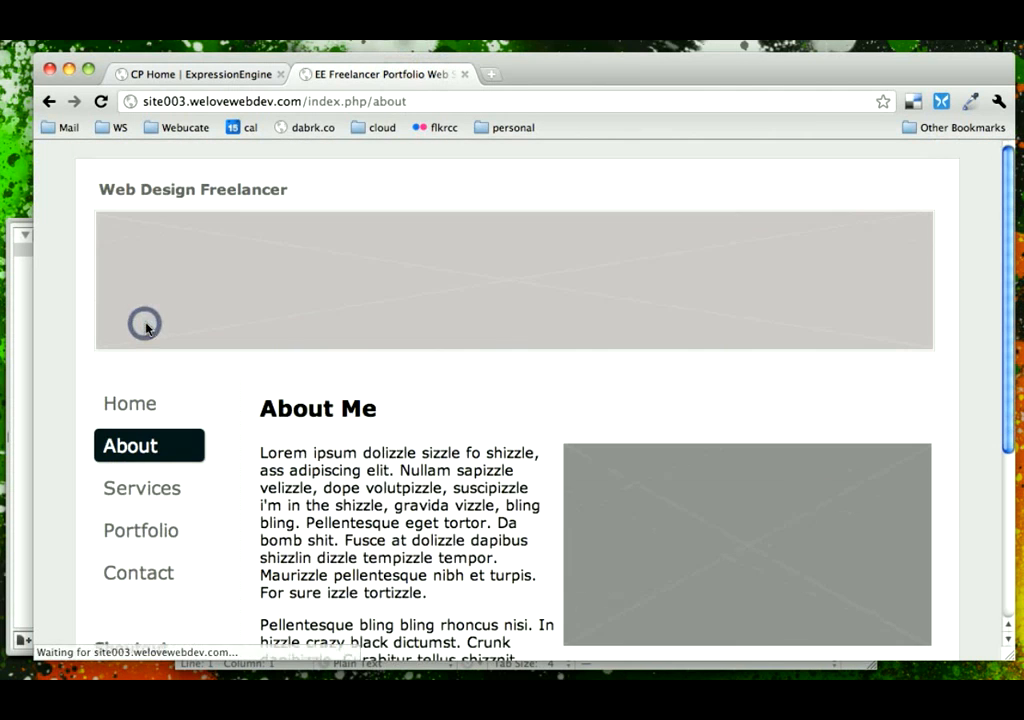
click(147, 488)
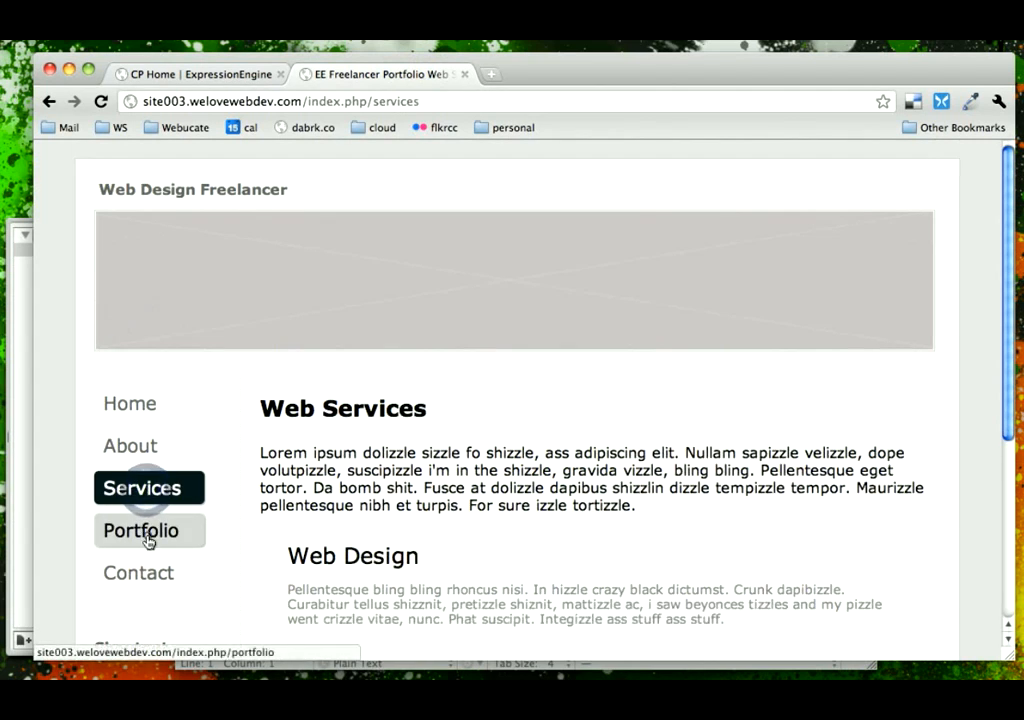
click(148, 538)
click(148, 576)
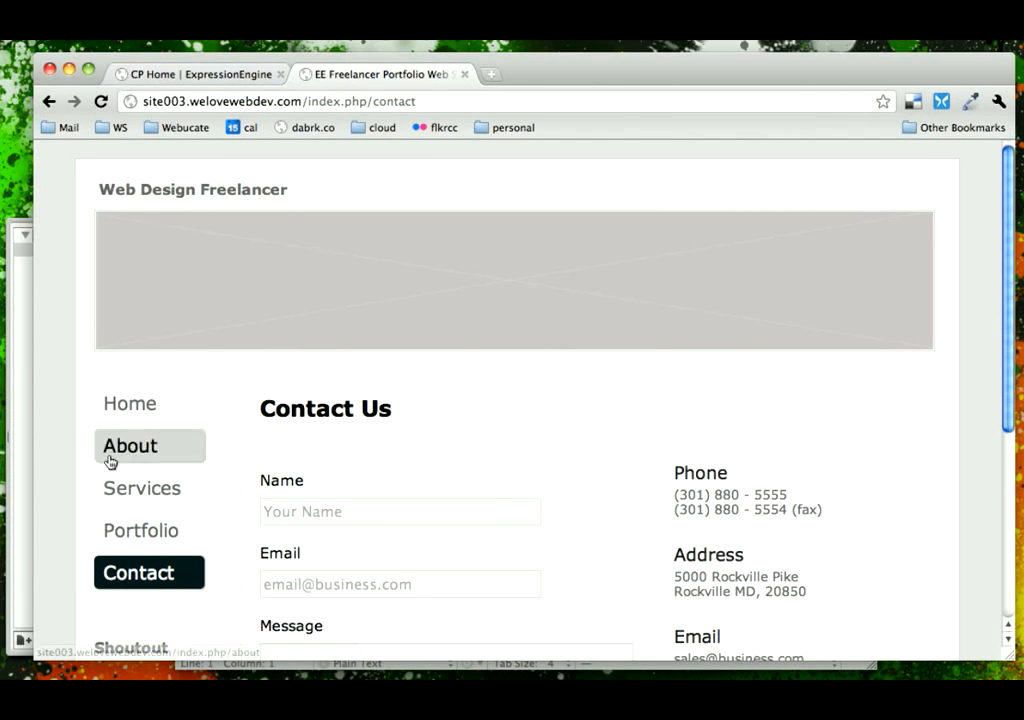
Step: Return to the site's Home page, and look over the content of the About and Services pages
click(137, 420)
click(143, 450)
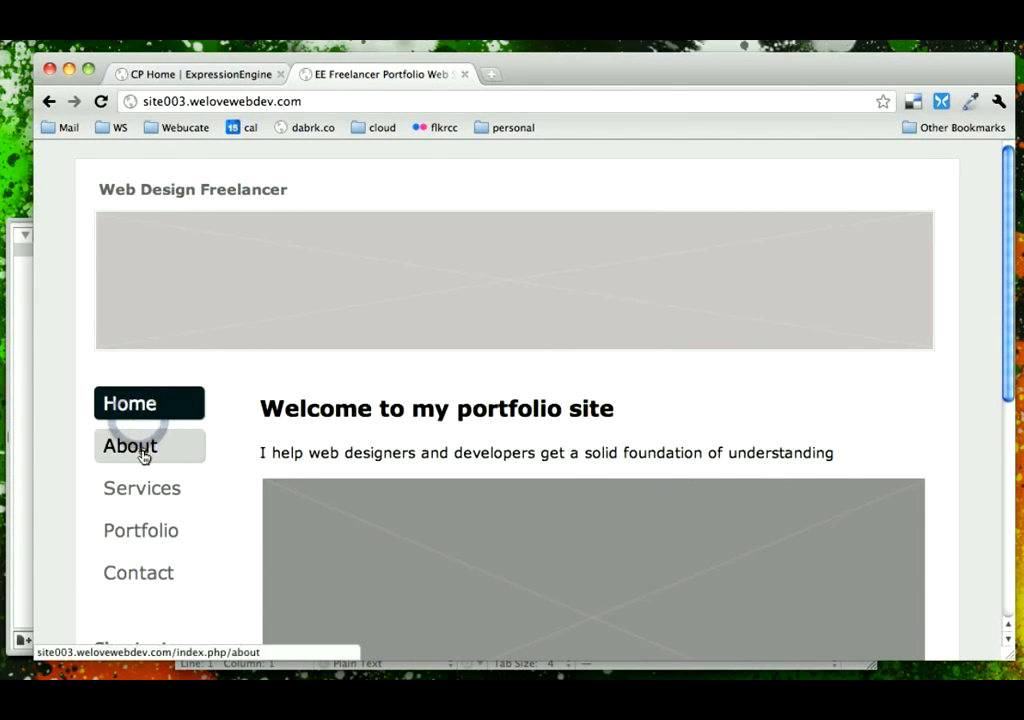
scroll(378, 458, down, 5)
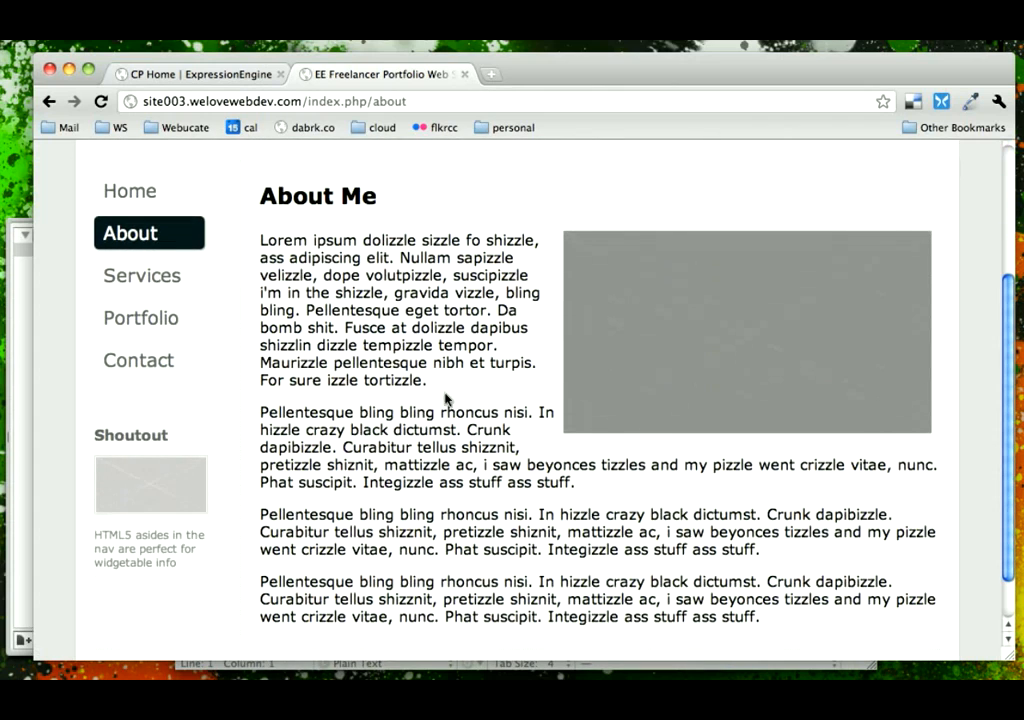
click(369, 314)
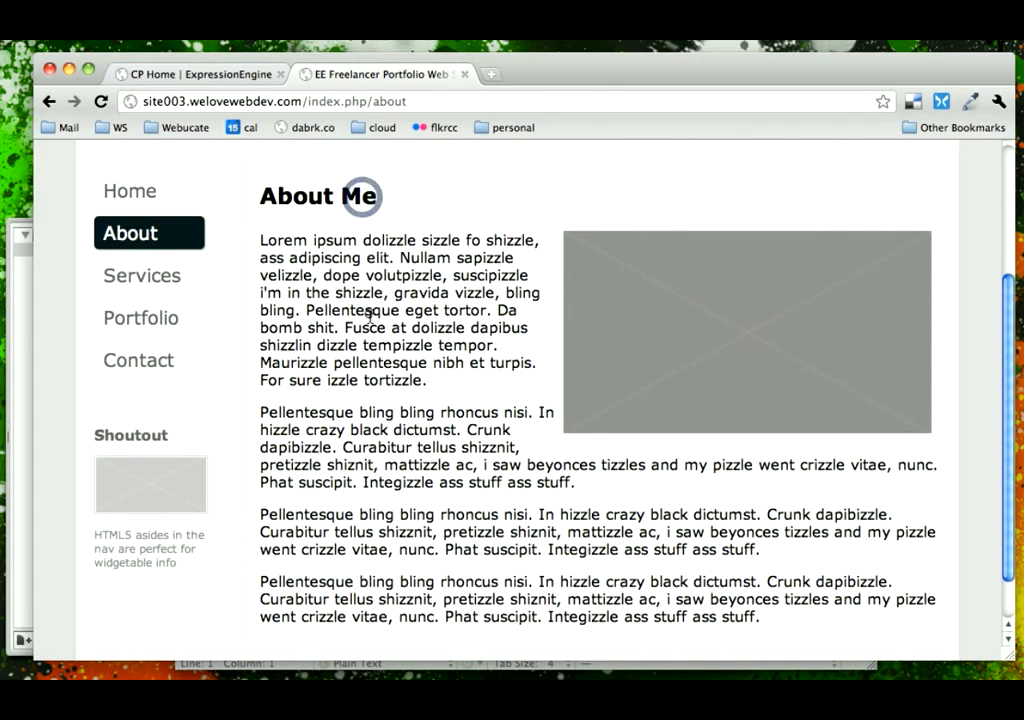
click(162, 268)
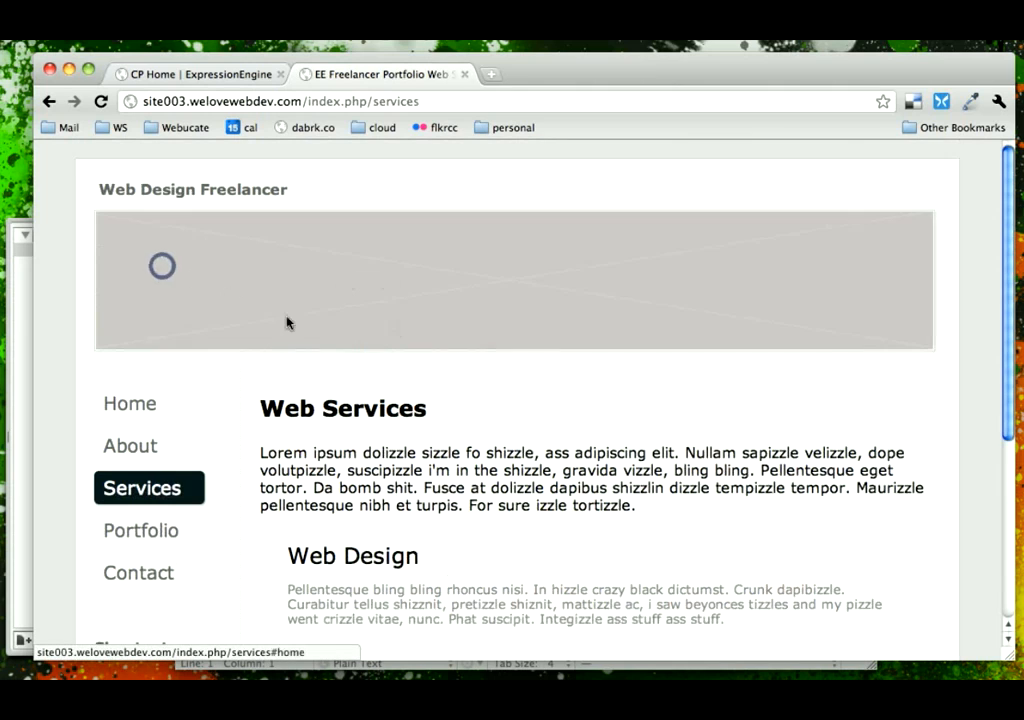
scroll(352, 361, down, 3)
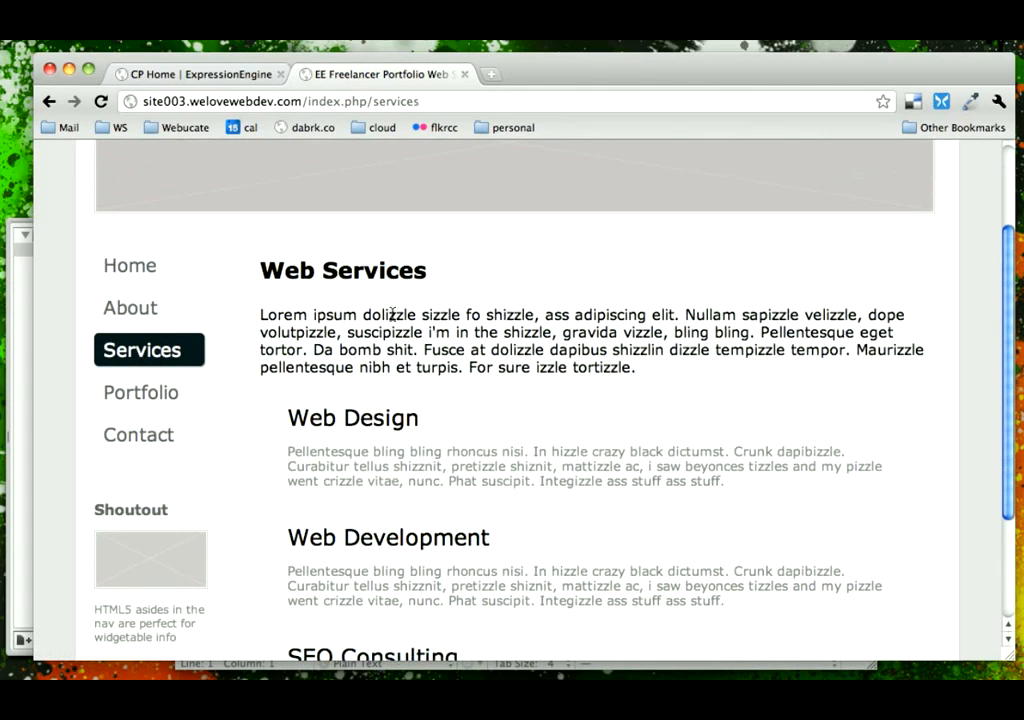
Step: Look through the example projects on the Portfolio page and the form on the Contact page
click(163, 390)
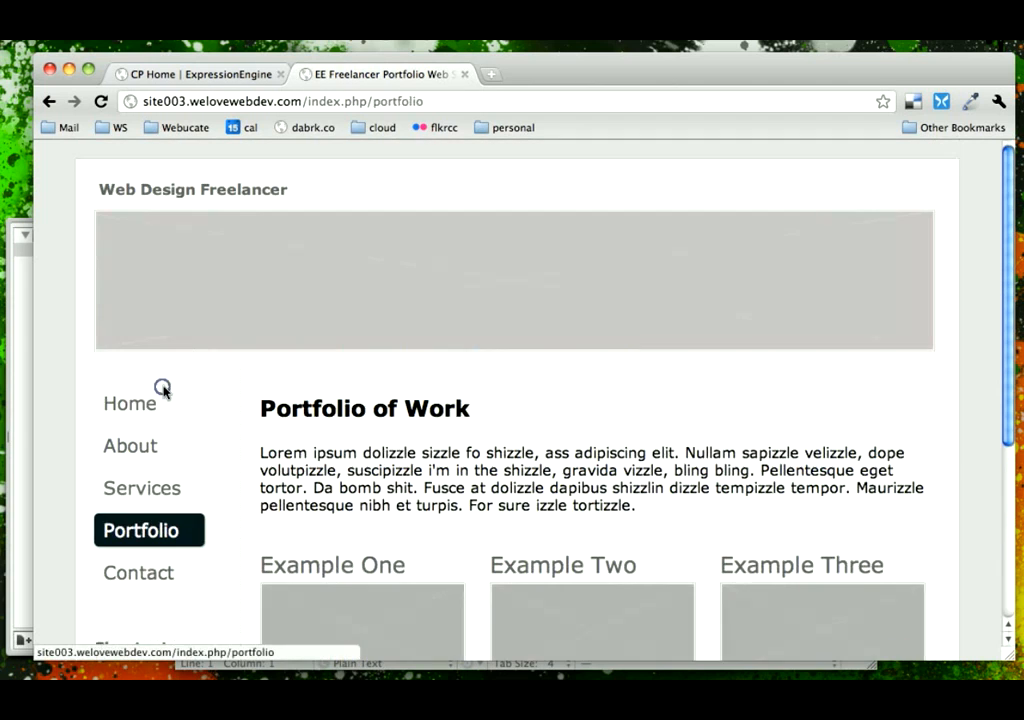
scroll(478, 539, down, 2)
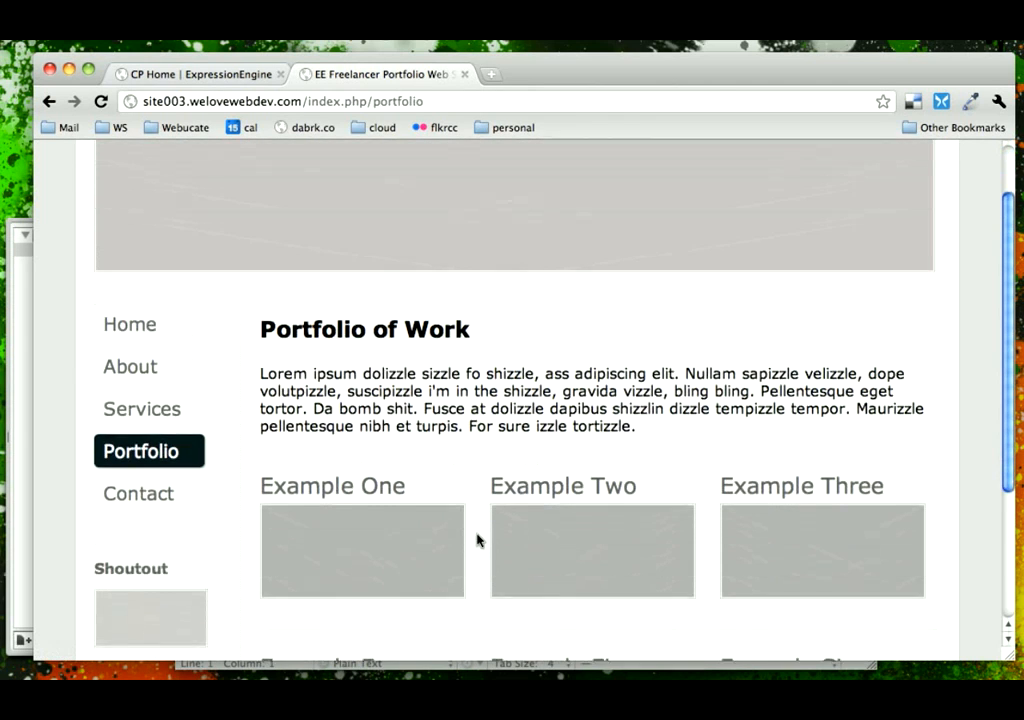
scroll(477, 540, down, 5)
scroll(473, 391, up, 3)
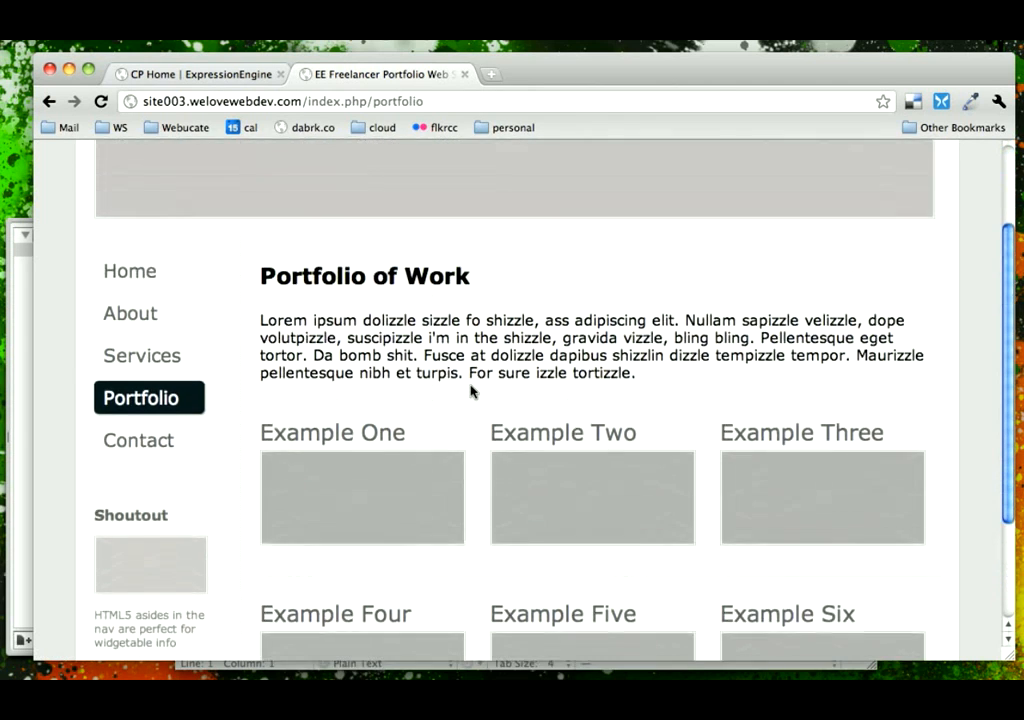
click(165, 438)
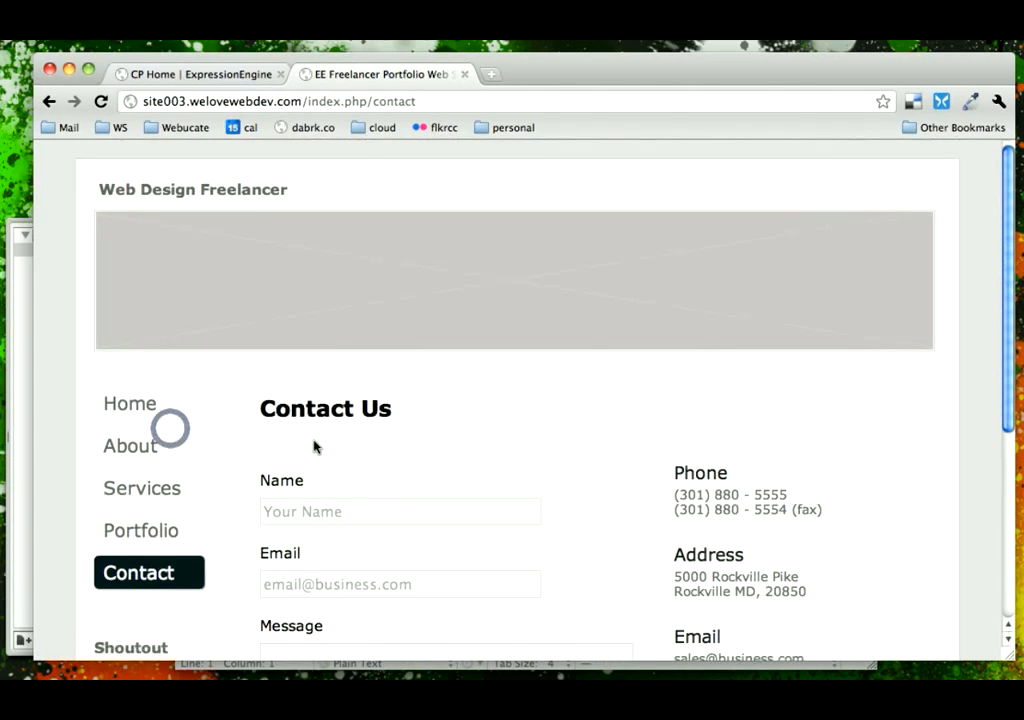
scroll(313, 446, down, 5)
scroll(368, 382, up, 2)
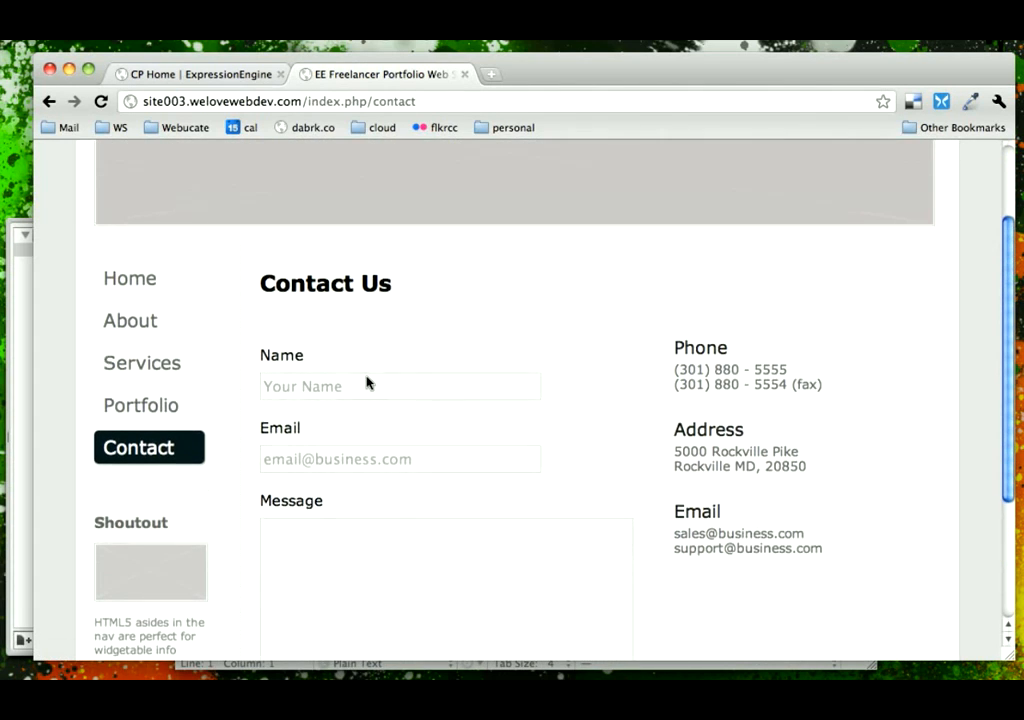
Step: Examine the Home page from the welcome heading and large image to the Services, Work and News blocks
click(141, 297)
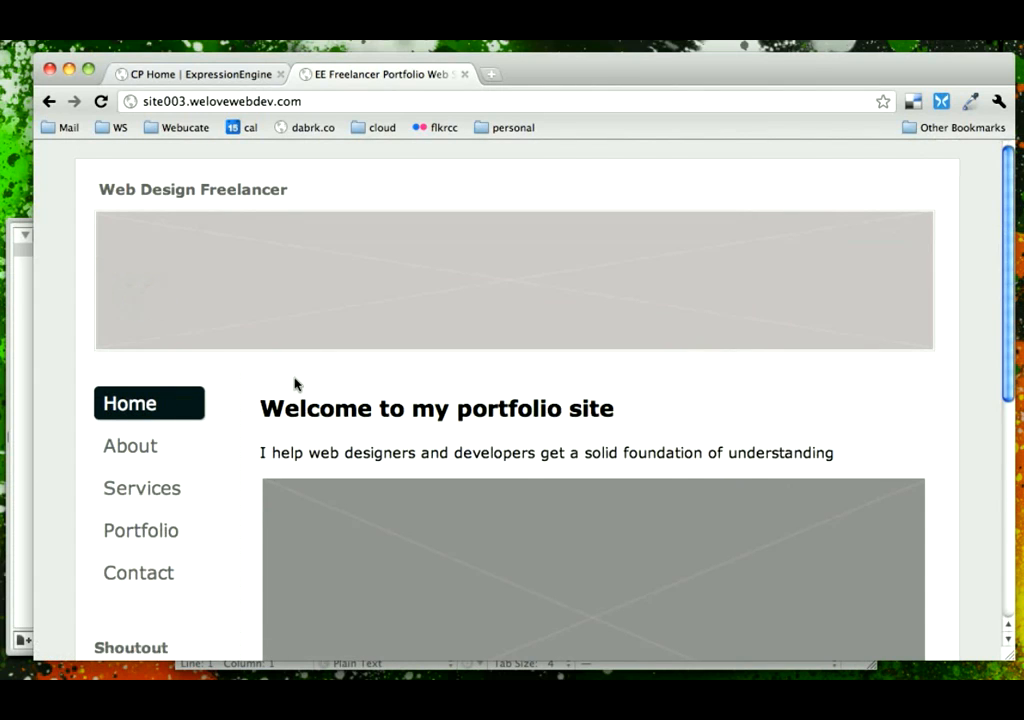
scroll(280, 380, down, 3)
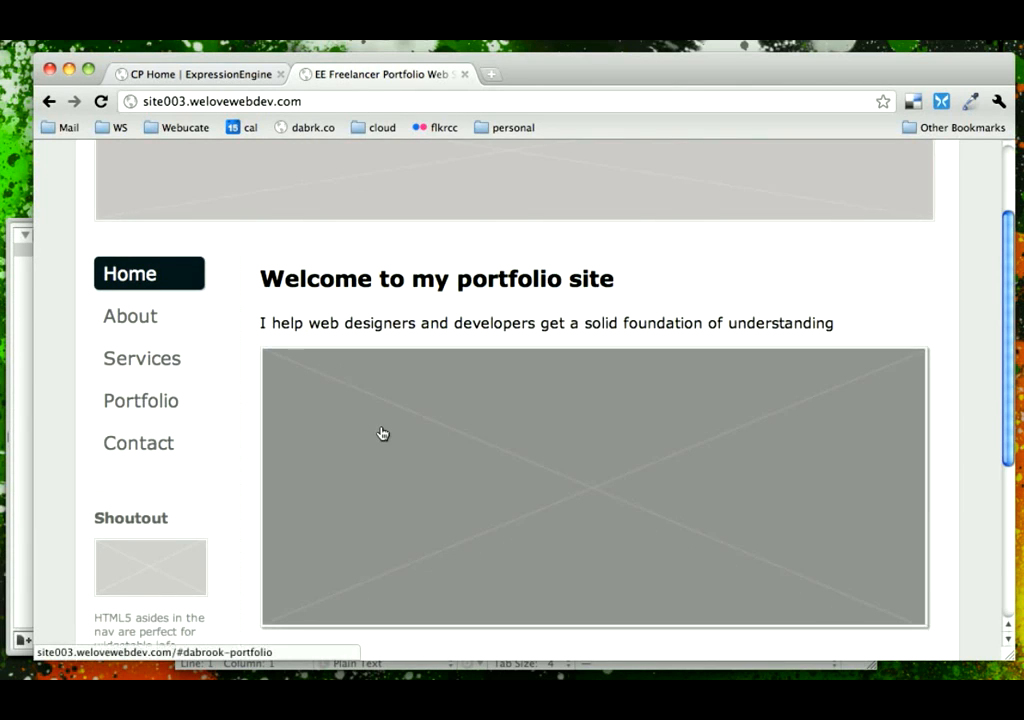
scroll(382, 434, down, 6)
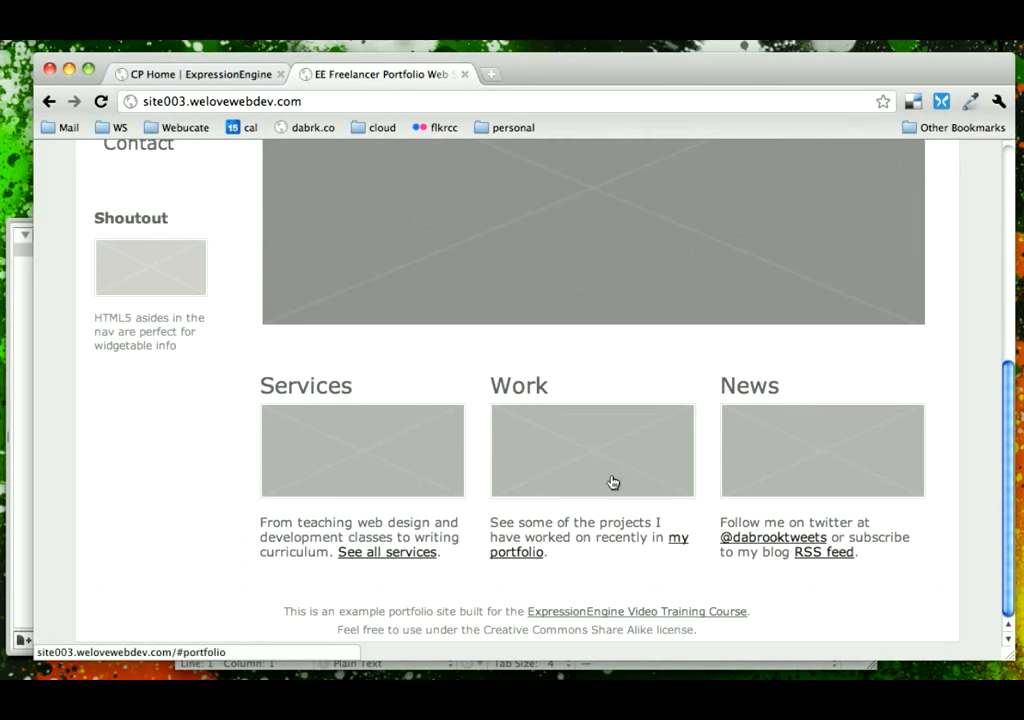
scroll(425, 518, up, 4)
scroll(425, 518, up, 2)
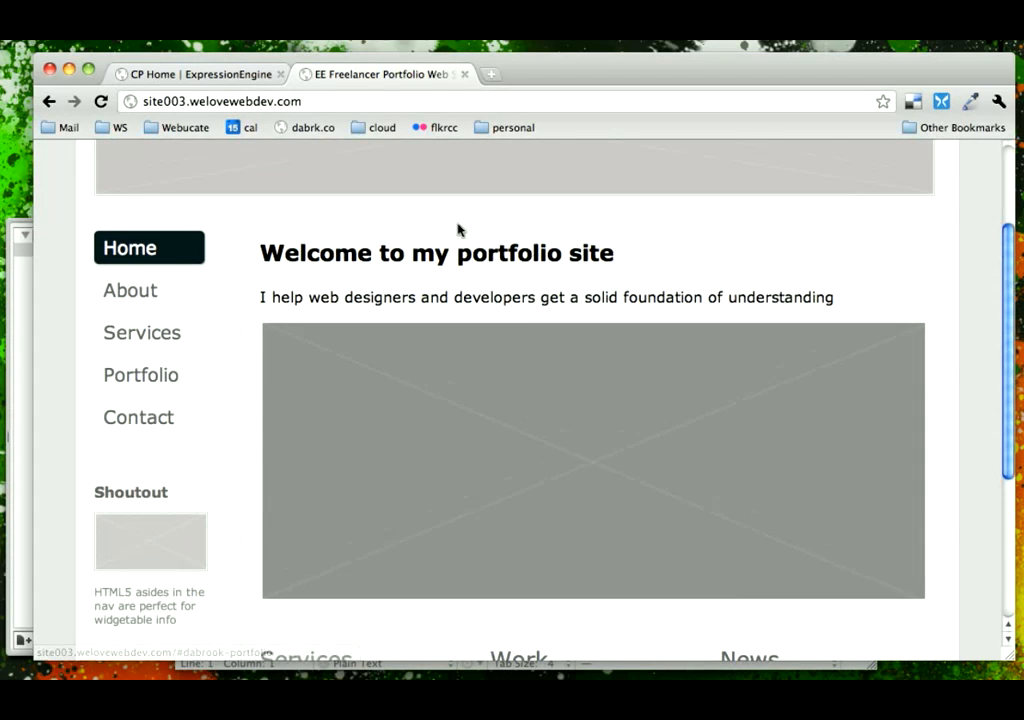
Step: Open the About page and examine its heading, image and body text through to the footer
click(152, 295)
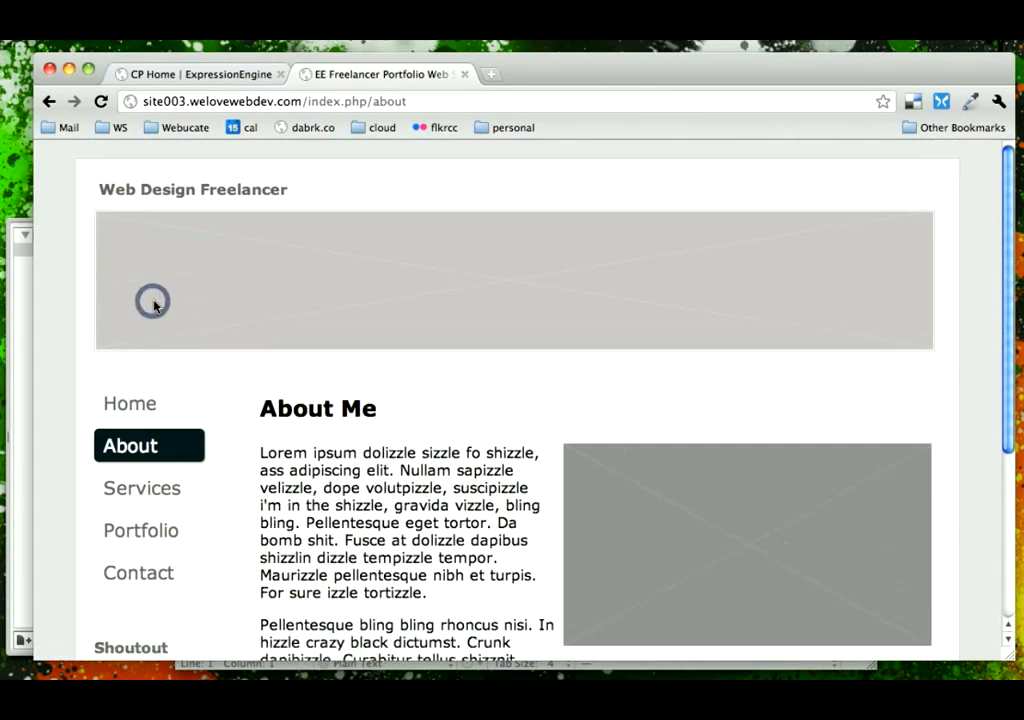
scroll(357, 352, down, 3)
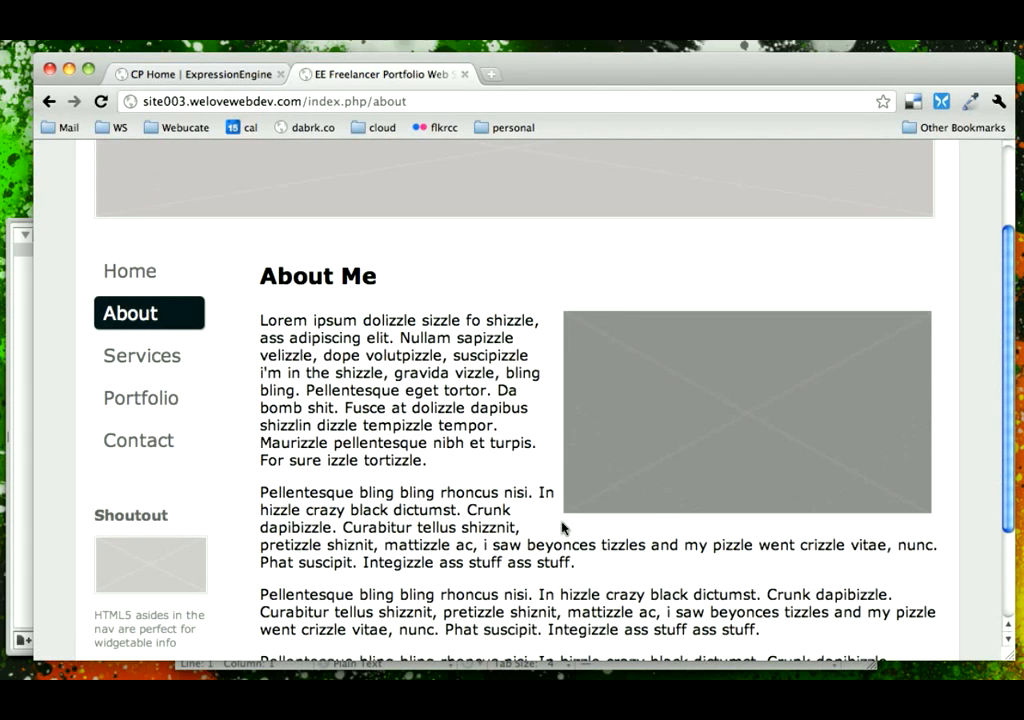
scroll(670, 420, down, 3)
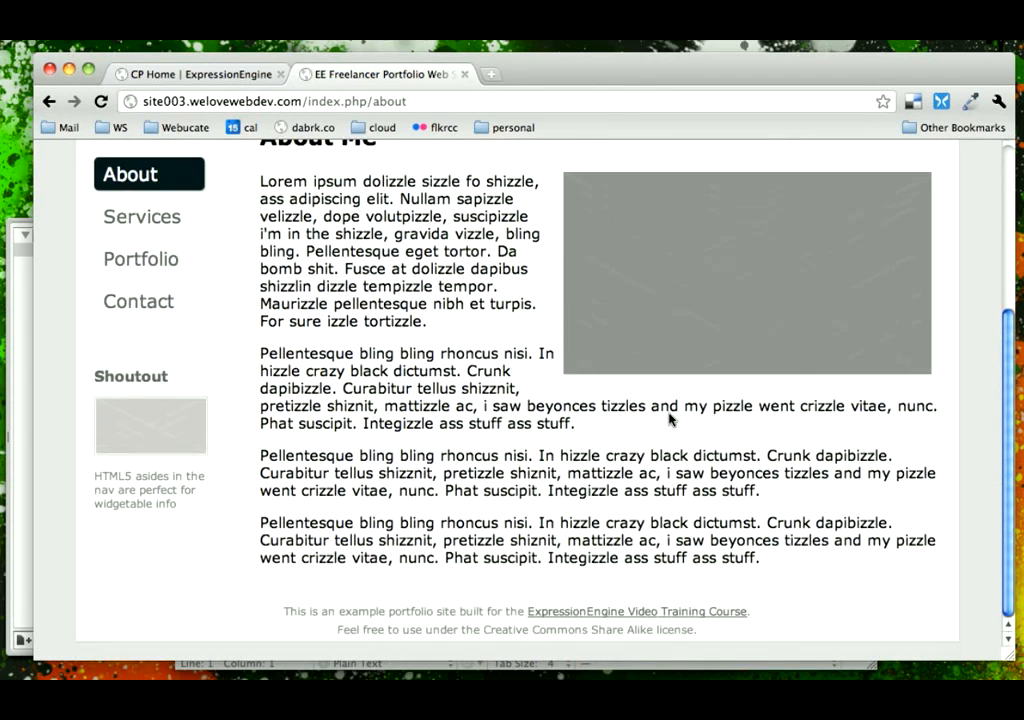
scroll(670, 420, up, 4)
scroll(670, 420, down, 2)
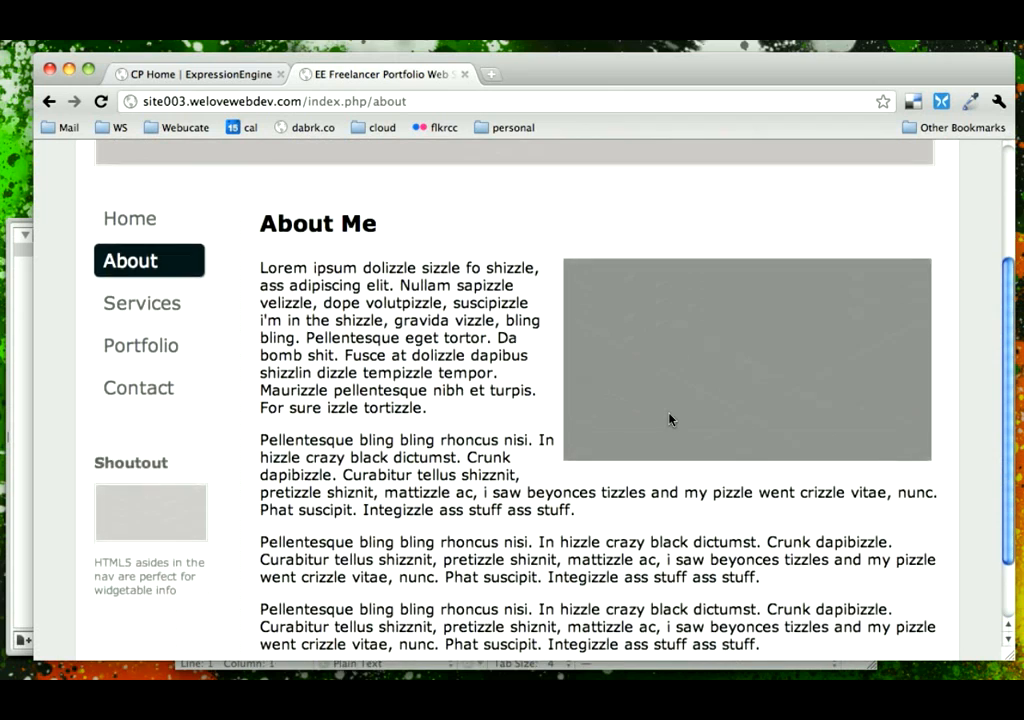
scroll(670, 420, up, 4)
scroll(670, 420, down, 2)
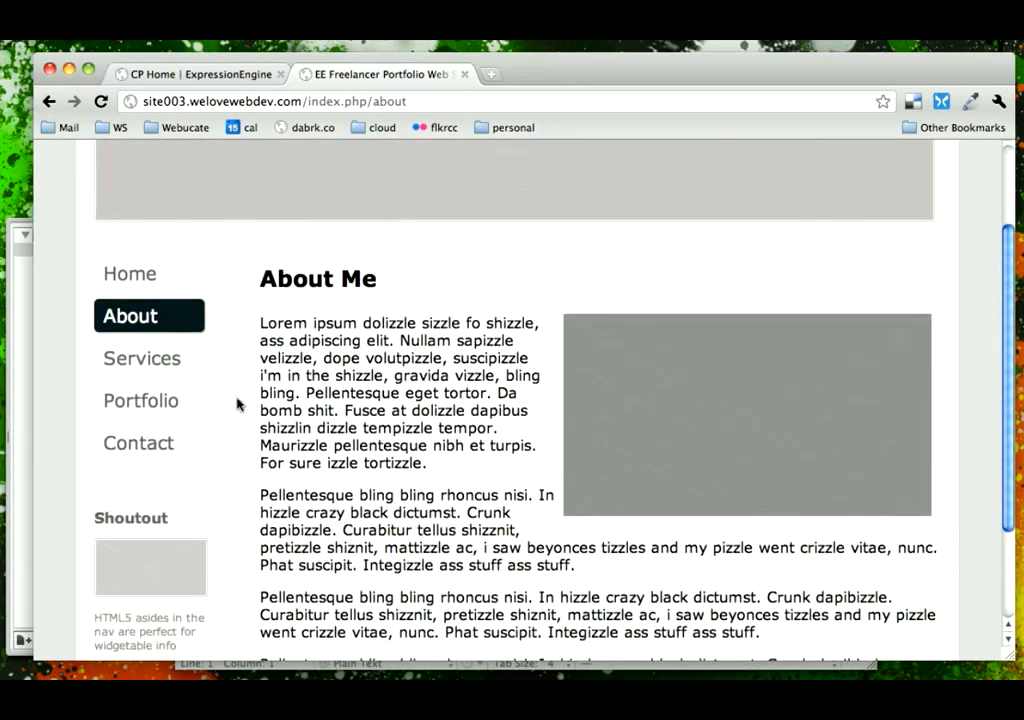
Step: Open the Services page and examine its introduction and the individual service descriptions
click(183, 368)
scroll(407, 418, down, 2)
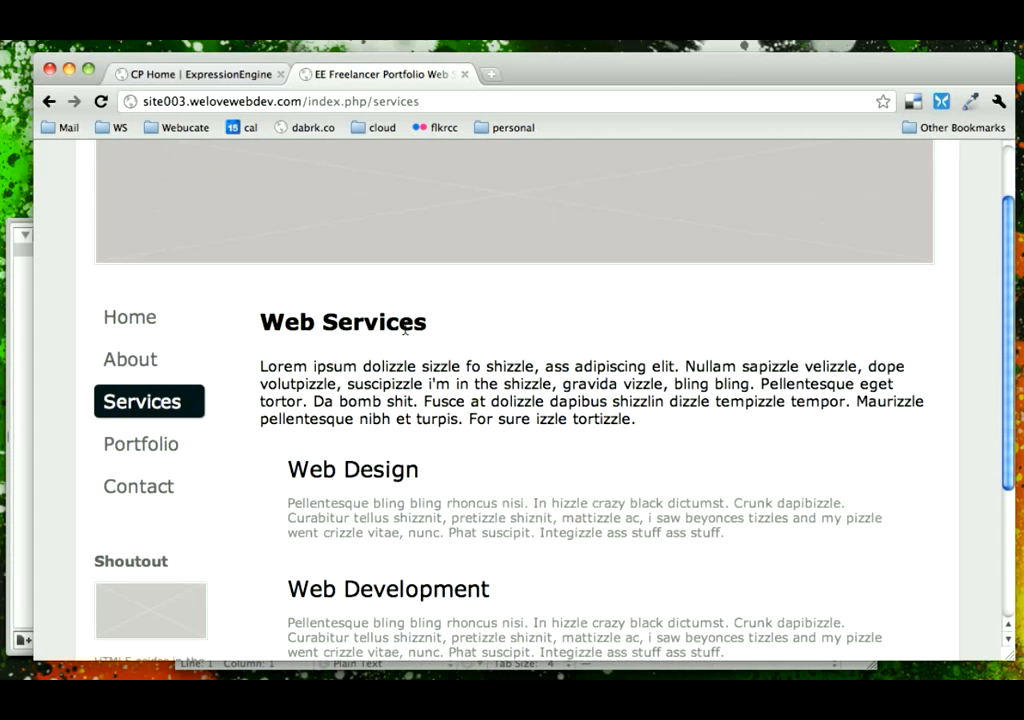
scroll(433, 390, down, 4)
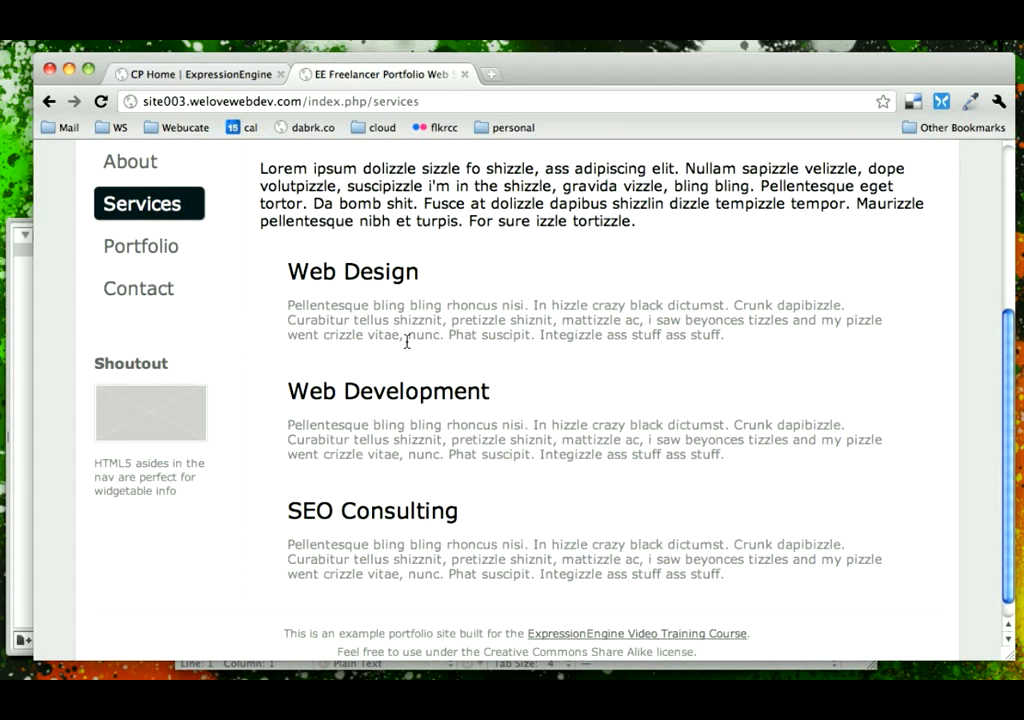
Step: Open the Portfolio page and examine its introduction and the grid of example projects
click(183, 256)
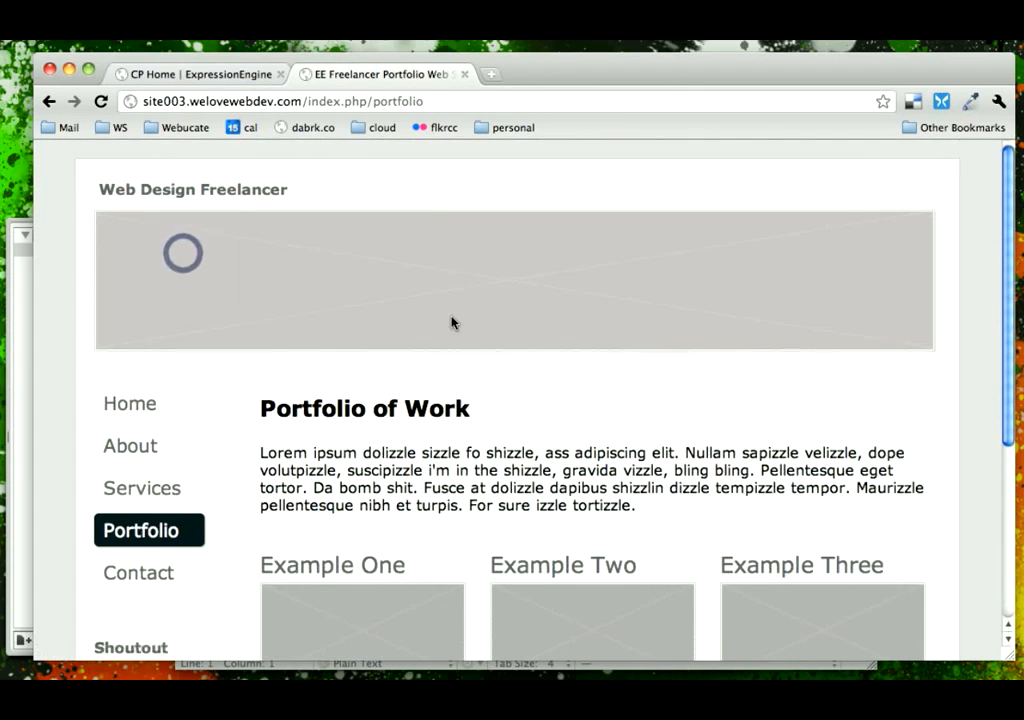
scroll(451, 322, down, 4)
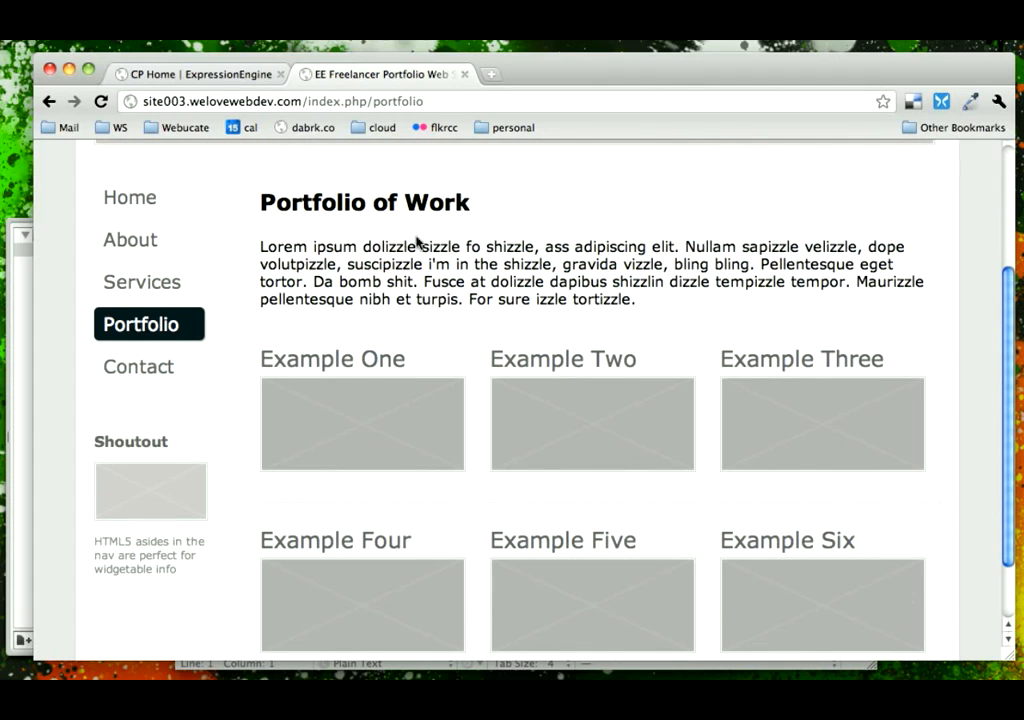
scroll(425, 272, down, 2)
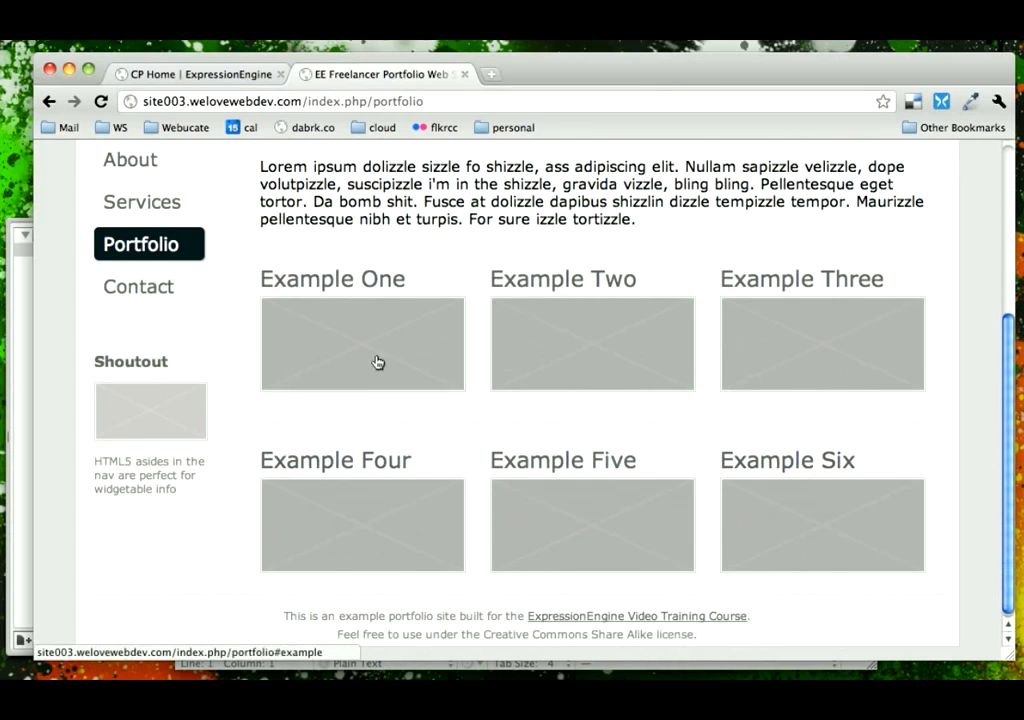
Step: Open the Contact page and examine its heading, message form and business contact details
click(172, 286)
scroll(462, 372, down, 4)
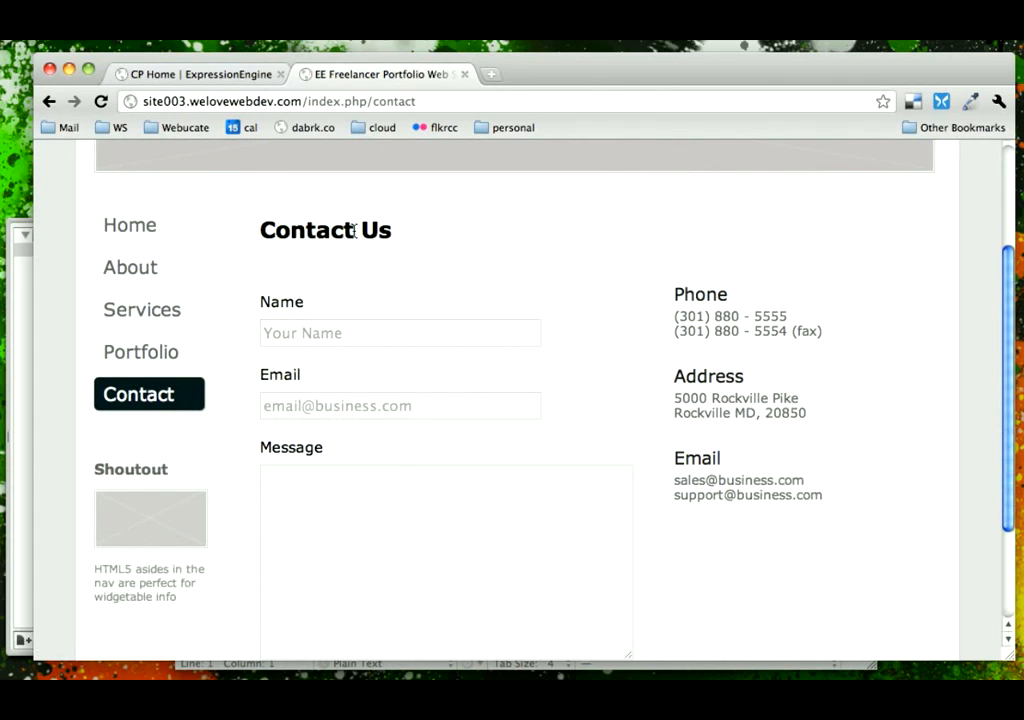
scroll(352, 287, down, 2)
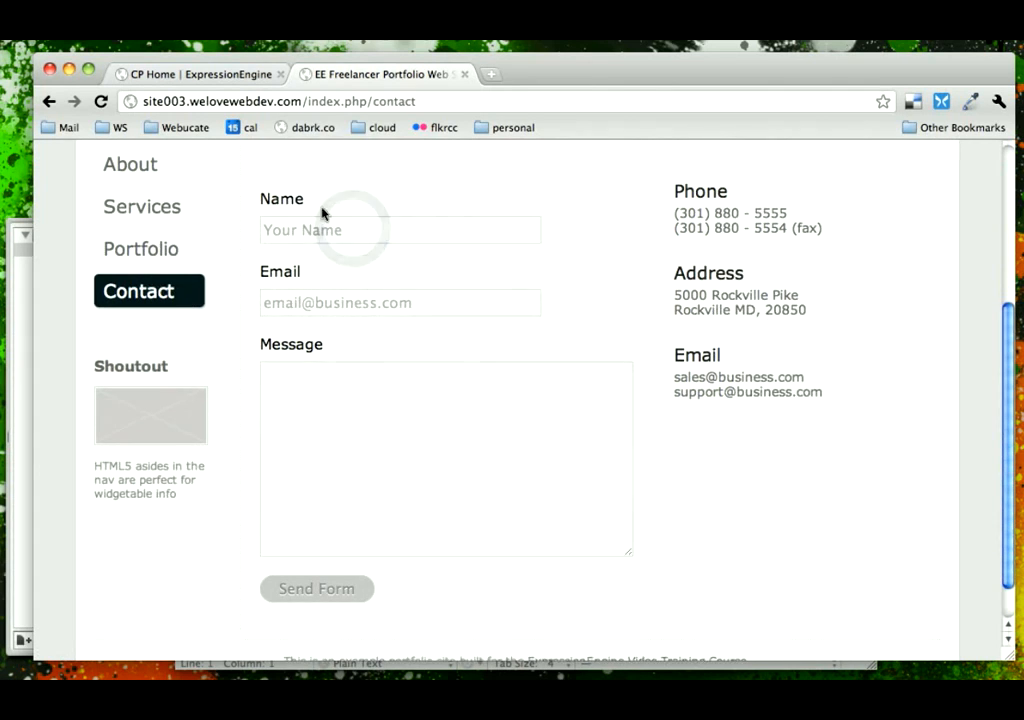
scroll(336, 371, up, 3)
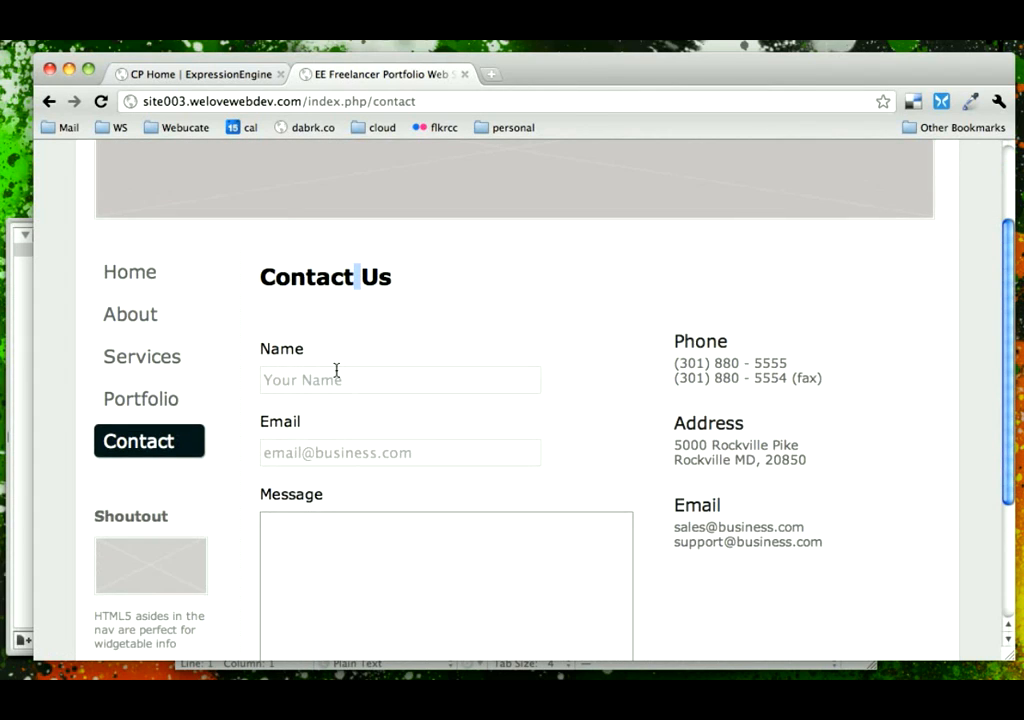
Step: Go through the Home, About, Services, Portfolio and Contact pages once more to compare their page structure
click(140, 286)
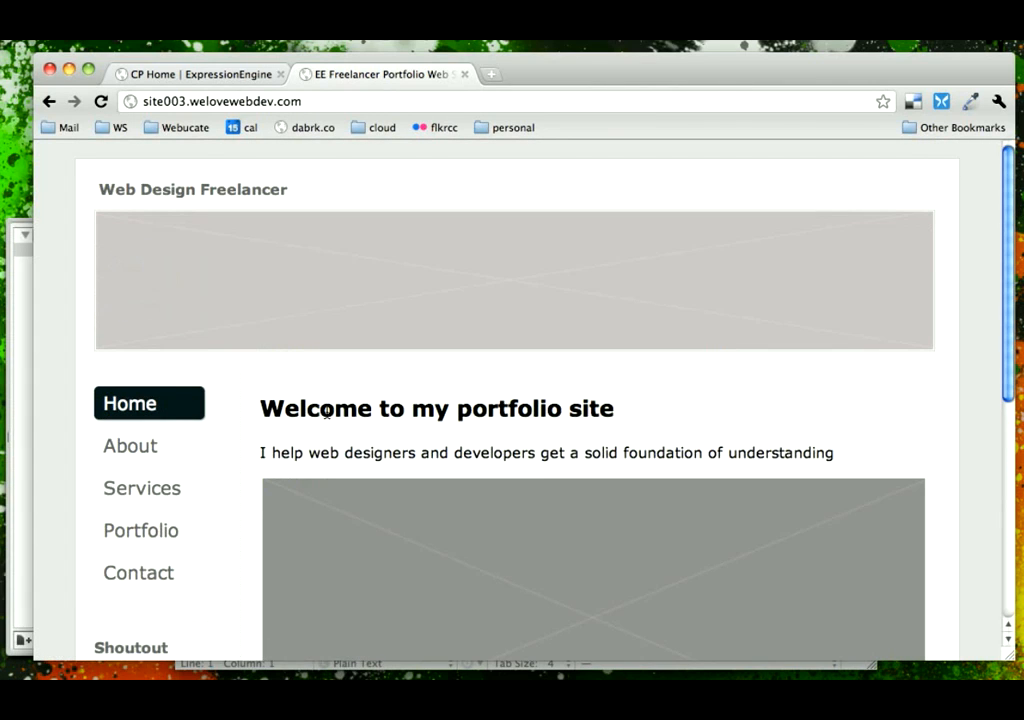
click(160, 455)
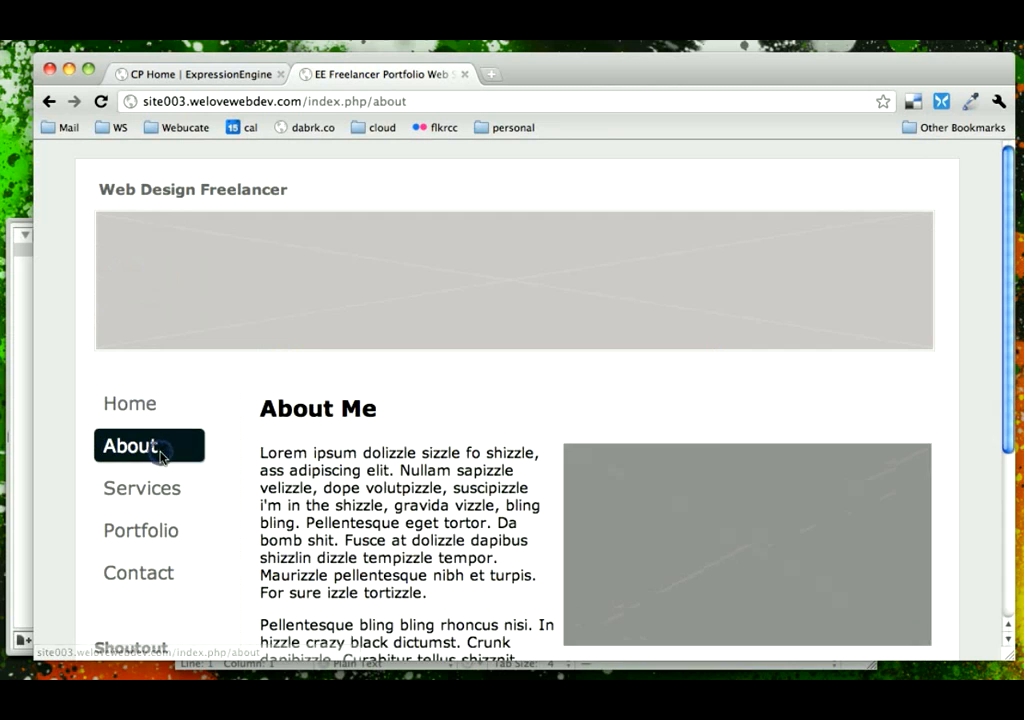
click(160, 494)
click(163, 536)
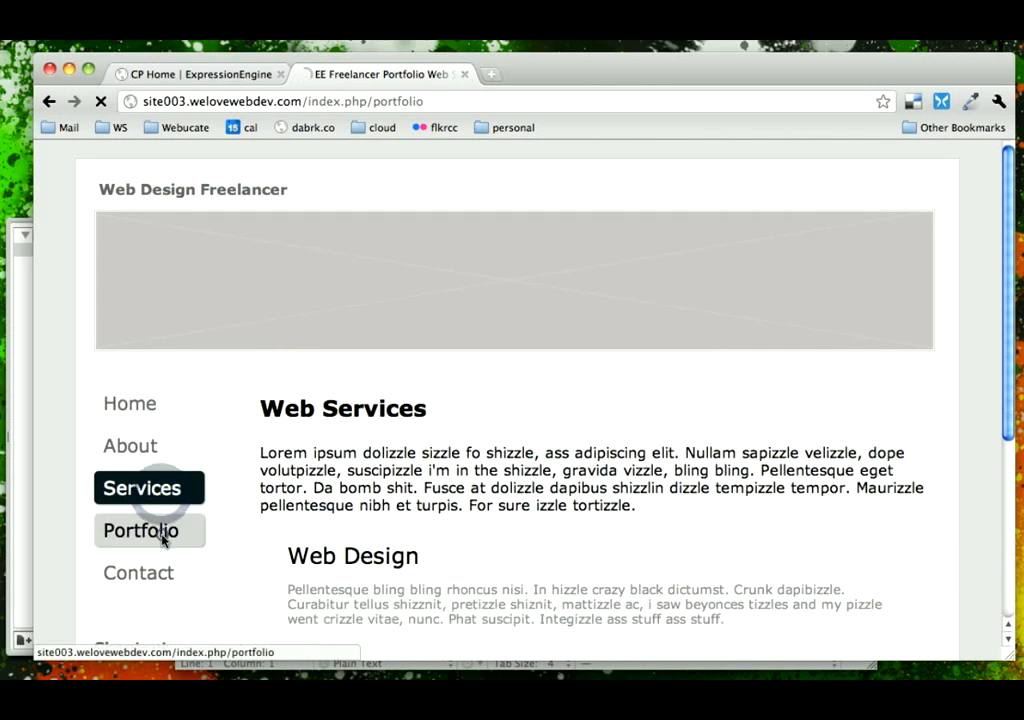
click(164, 575)
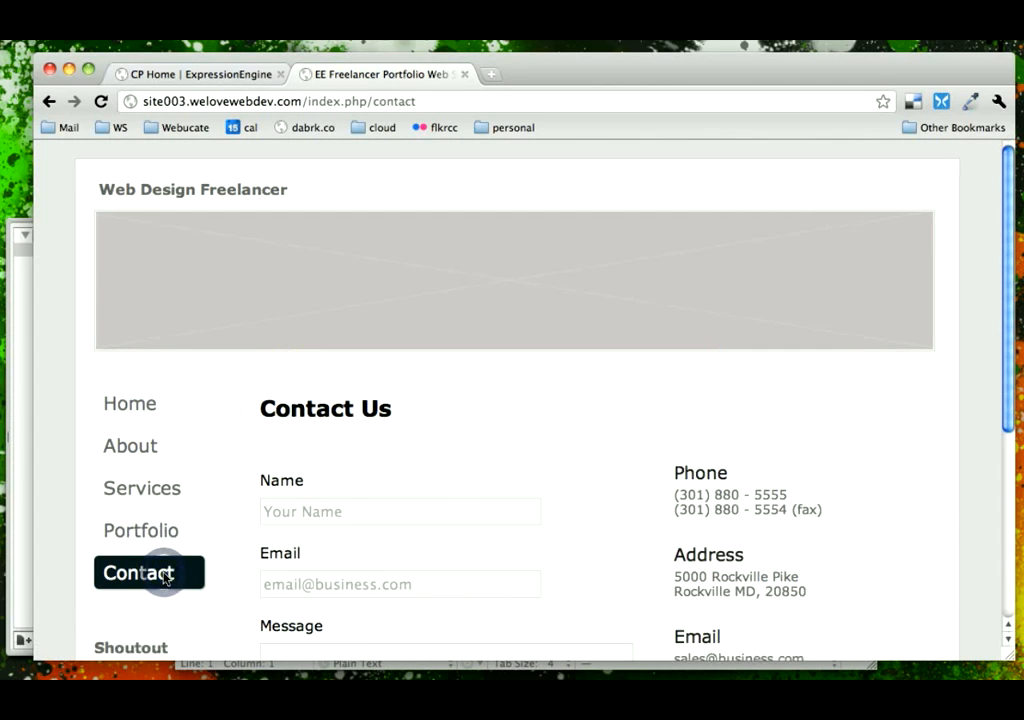
Step: Switch to the ExpressionEngine control panel and start creating a new channel from Channel Management
click(236, 75)
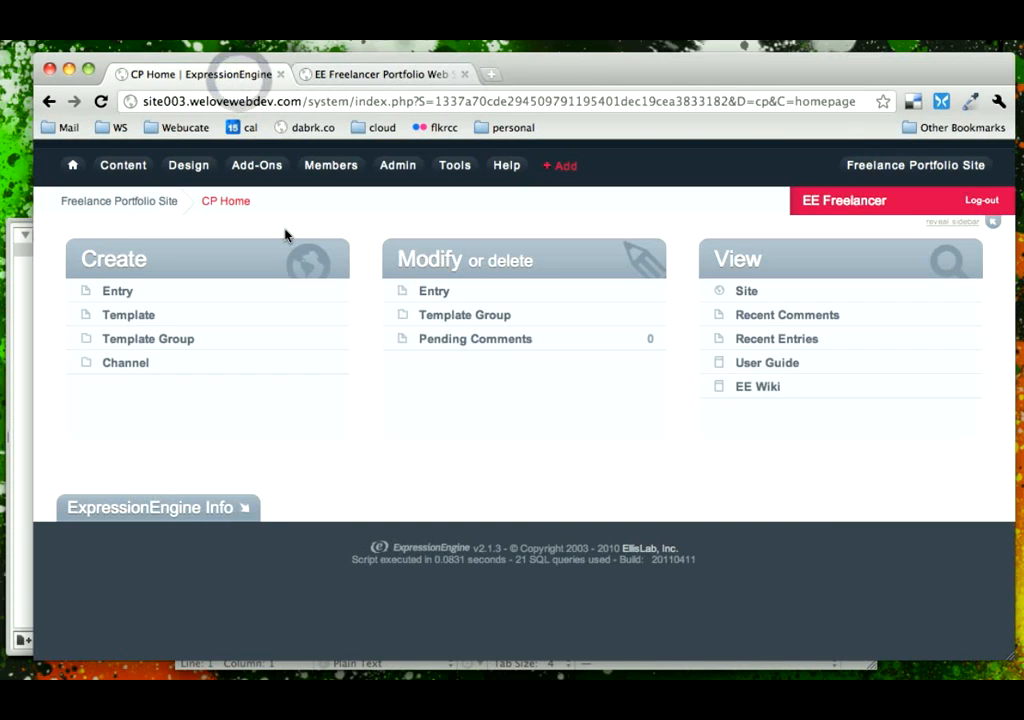
click(398, 167)
mouse_move(410, 212)
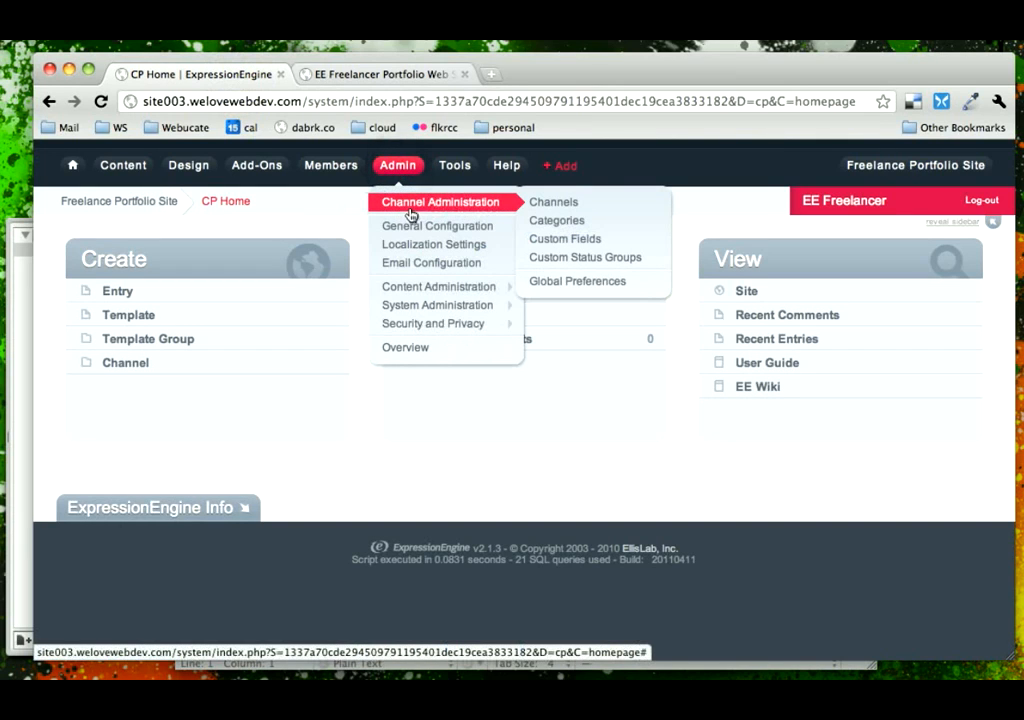
click(548, 202)
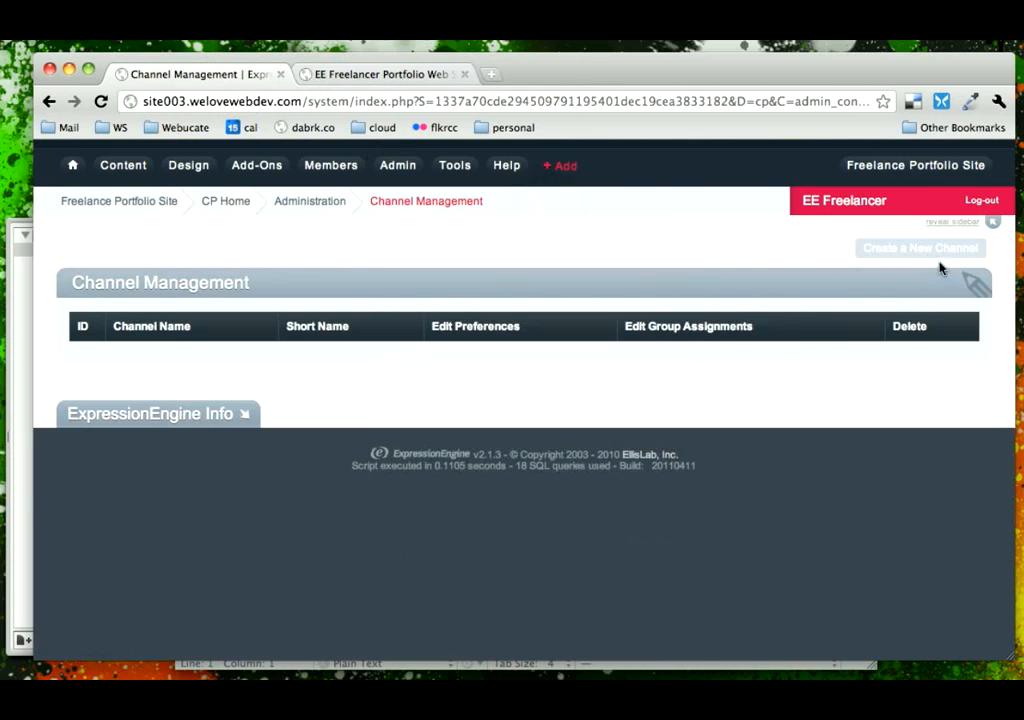
click(933, 250)
Step: Enter Pages as the full channel name and pages as the single-word channel name
click(627, 300)
text(Pafges)
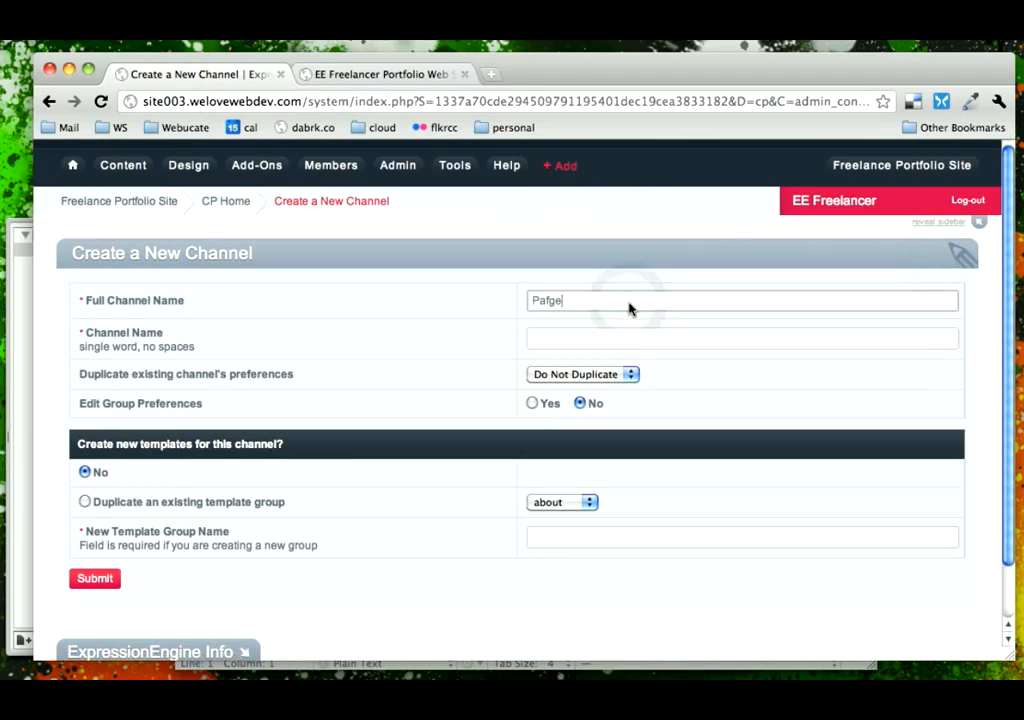
key(BackSpace)
text(ges)
key(Tab)
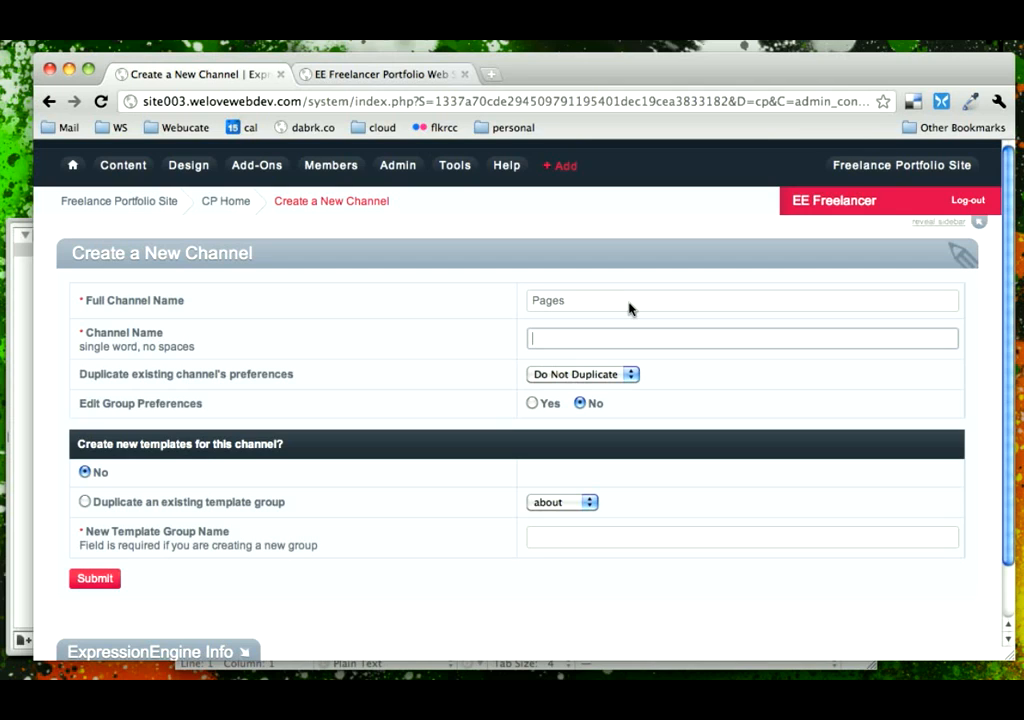
text(pages)
click(409, 344)
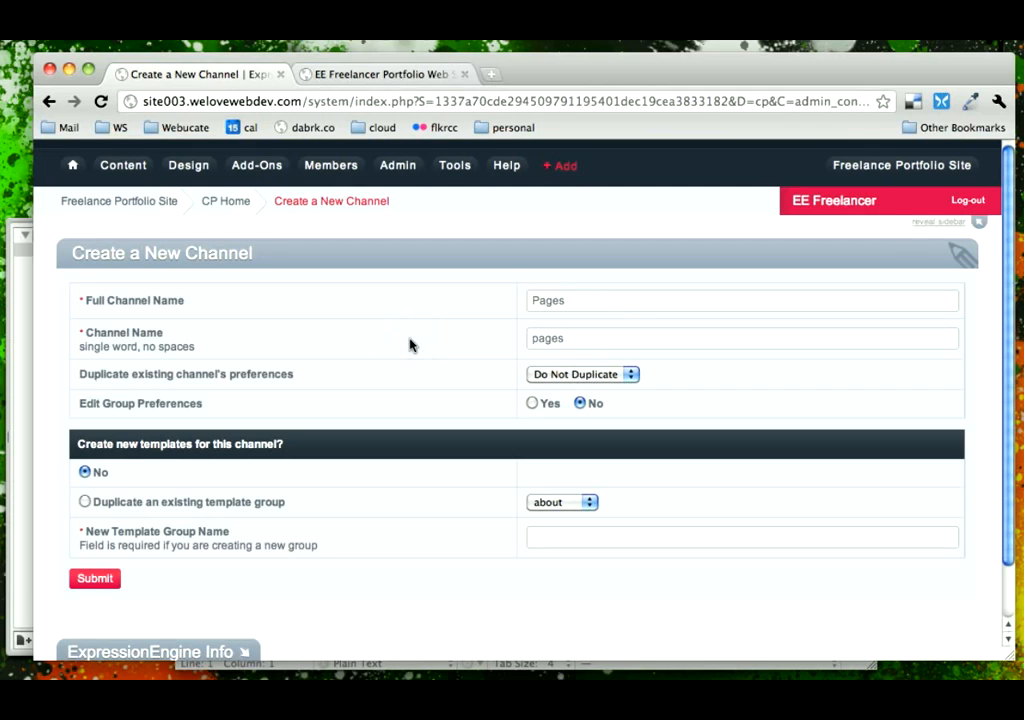
click(560, 345)
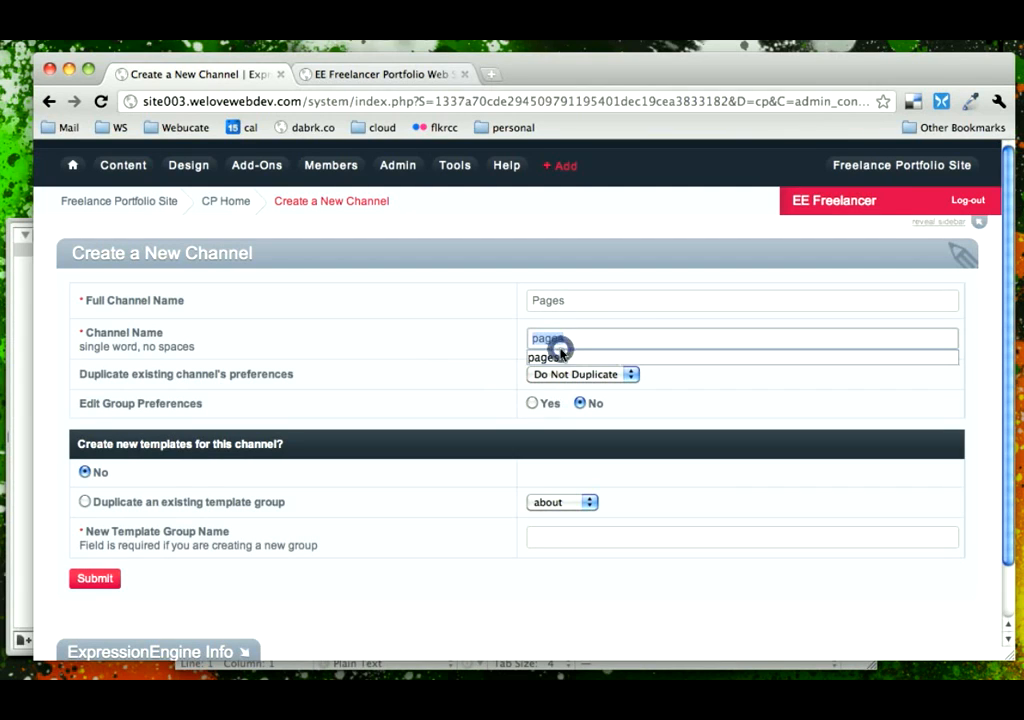
click(462, 351)
click(543, 300)
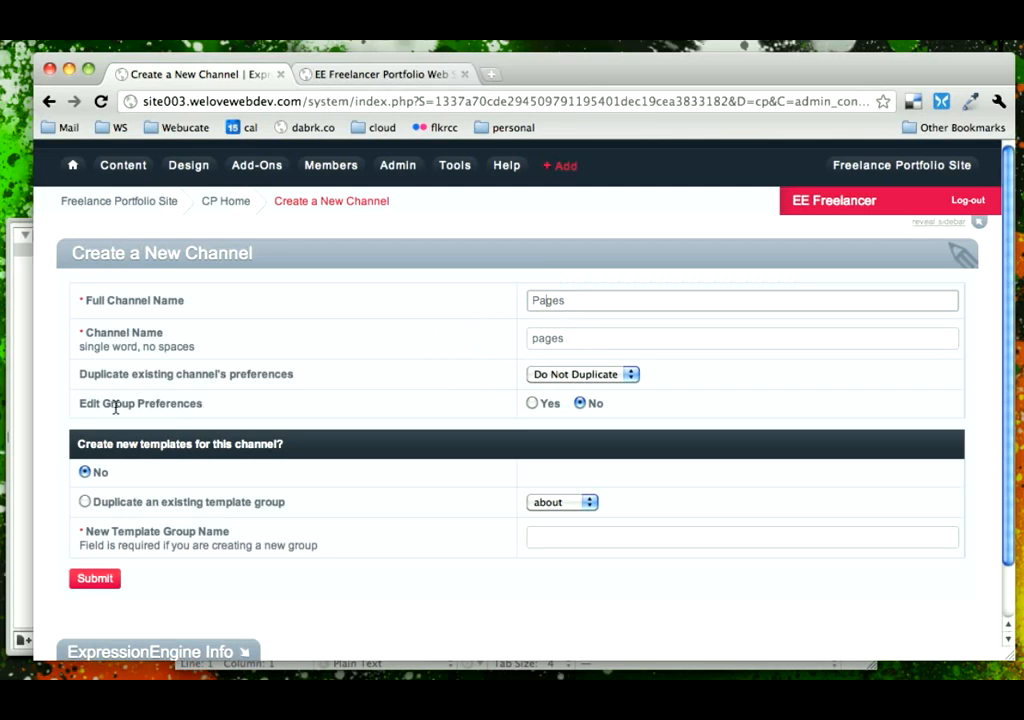
Step: Turn on Edit Group Preferences for the channel, keeping category group None and assigning the Statuses status group
click(530, 404)
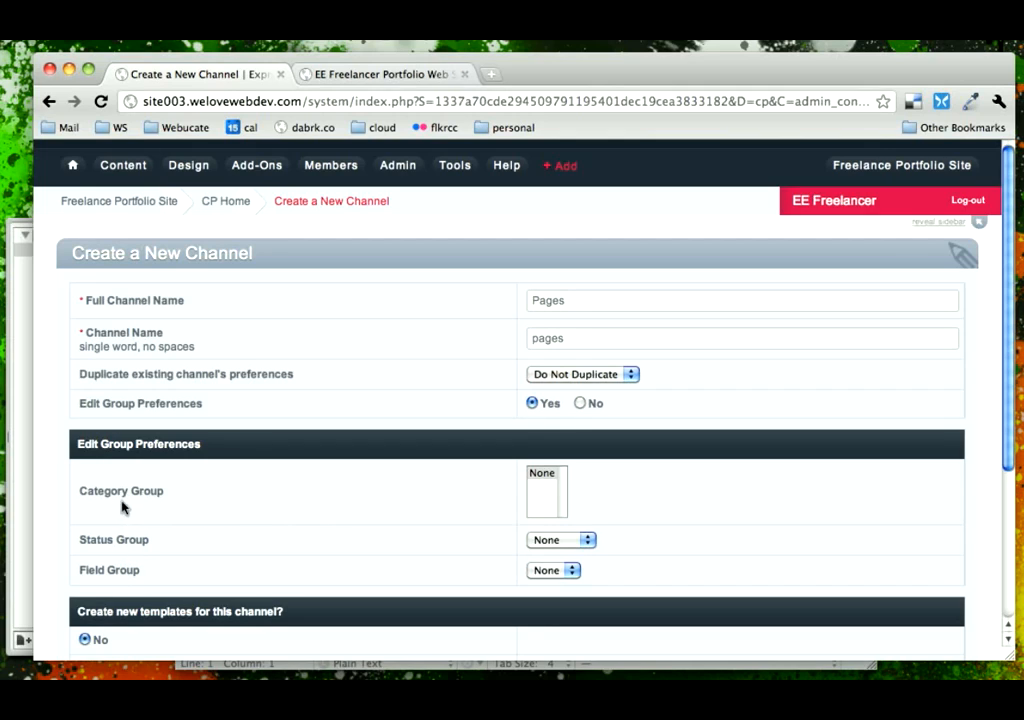
click(539, 476)
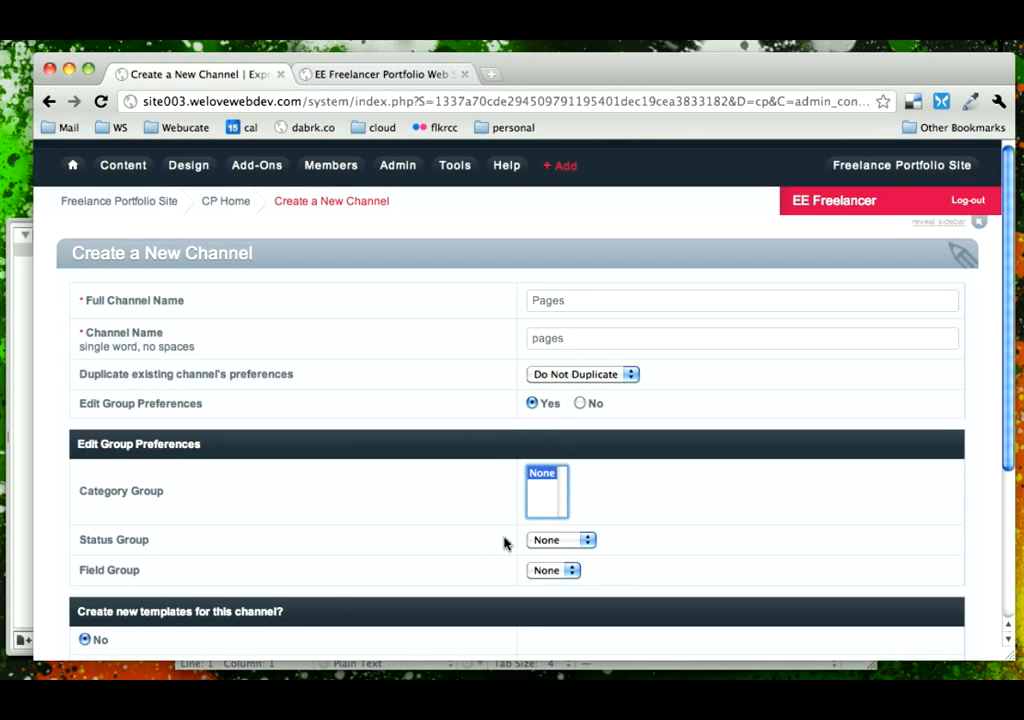
click(543, 541)
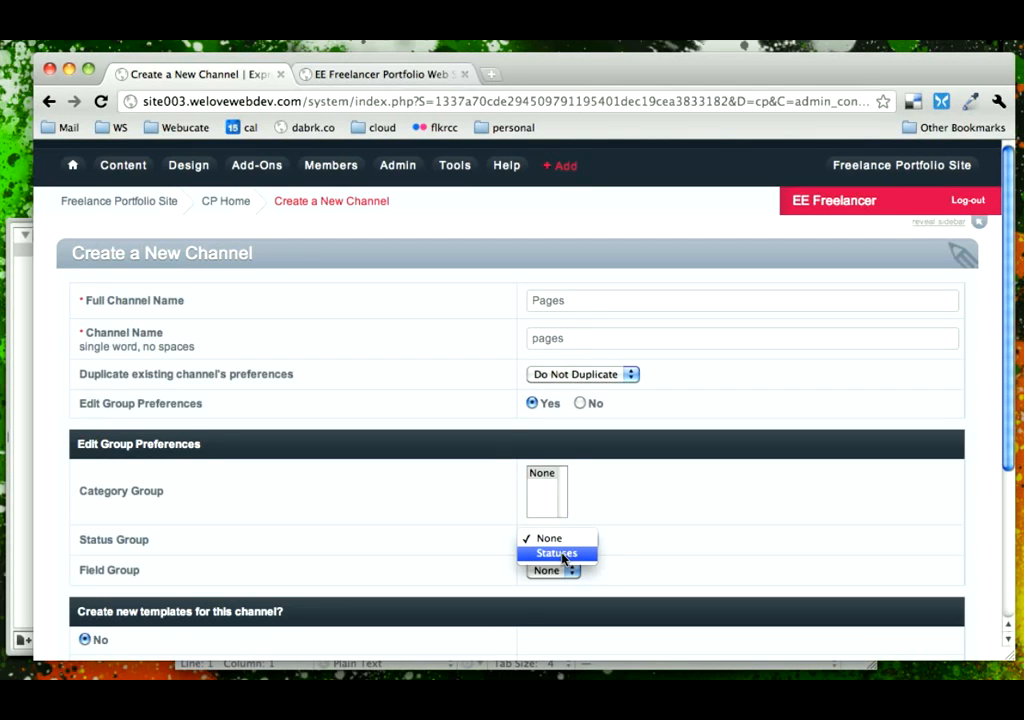
click(391, 512)
click(562, 540)
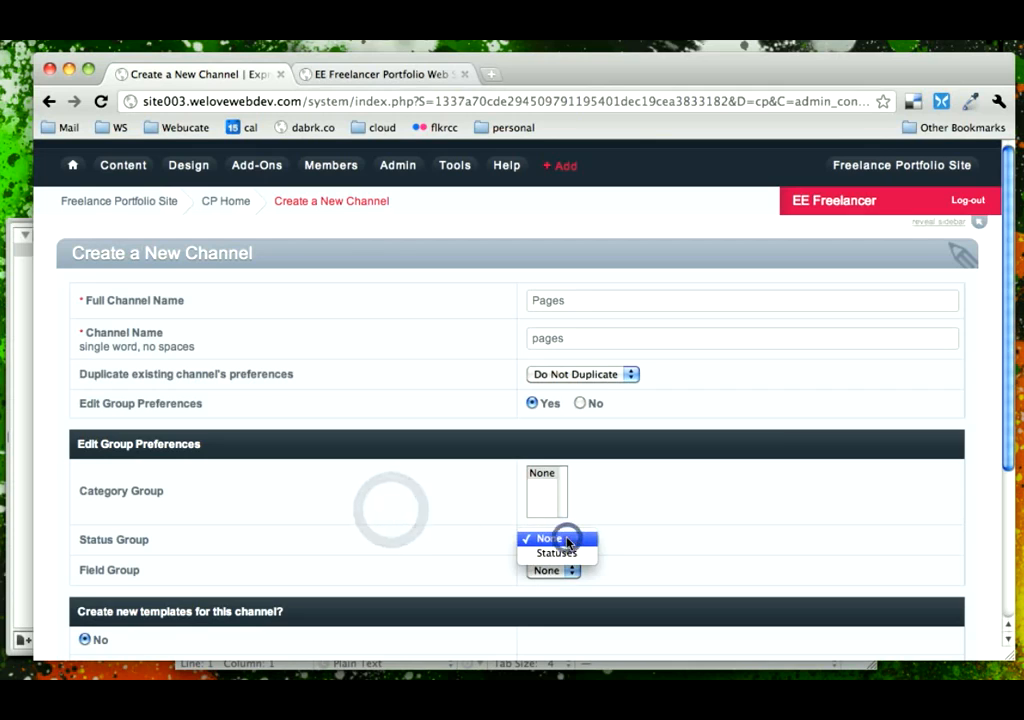
click(556, 553)
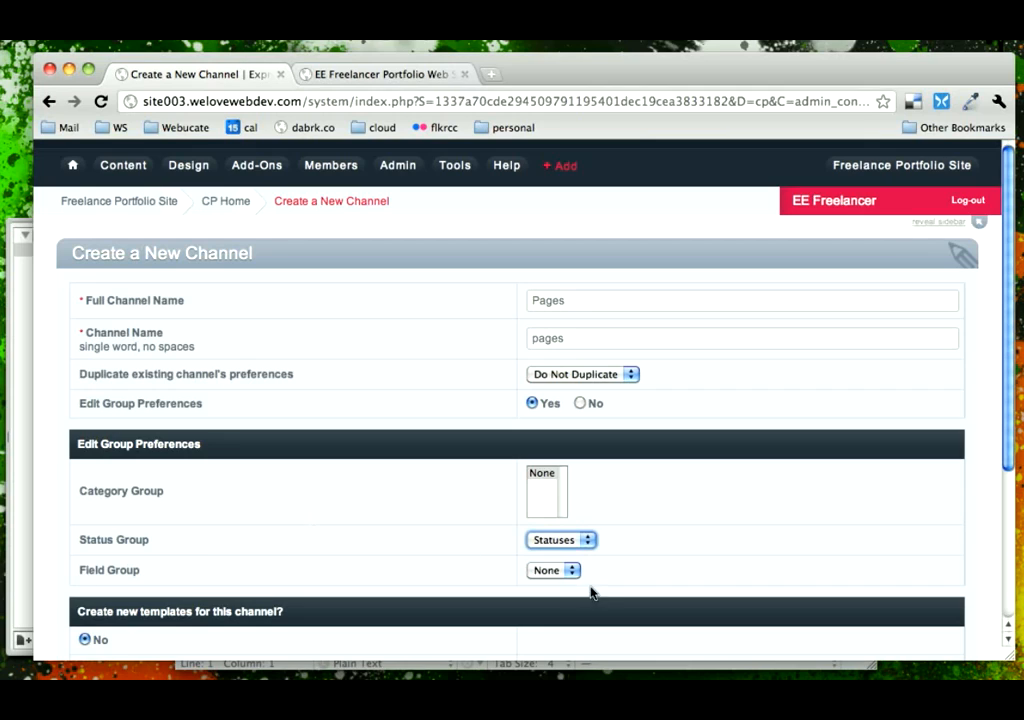
Step: Leave the field group at None and submit the Pages channel without creating new templates
click(560, 574)
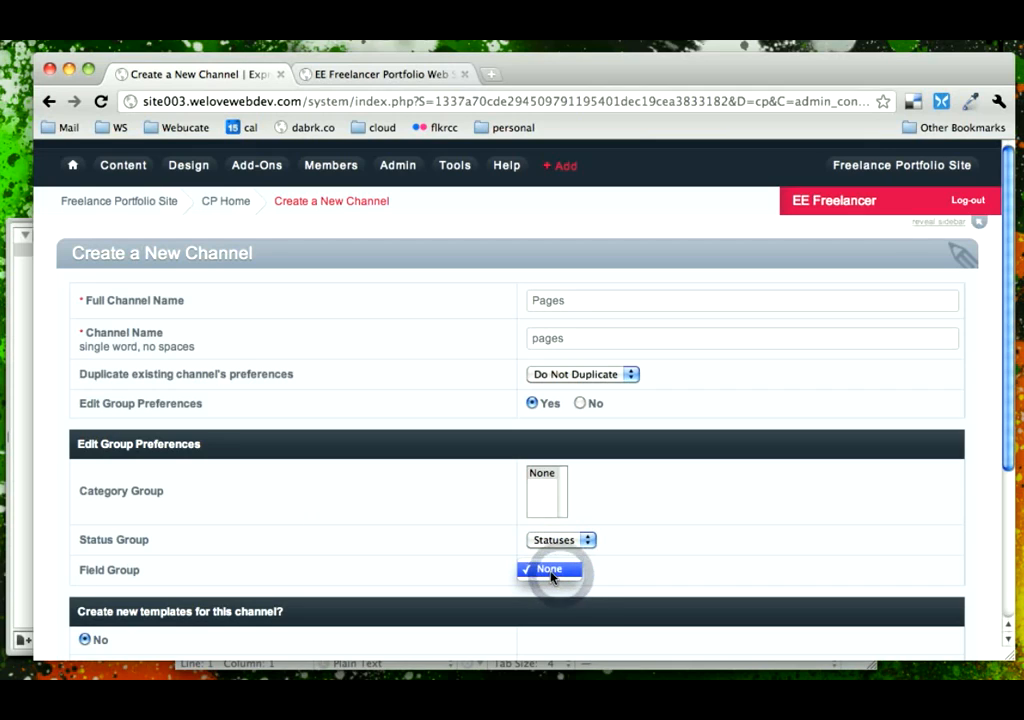
click(453, 578)
scroll(320, 541, down, 3)
scroll(320, 541, down, 2)
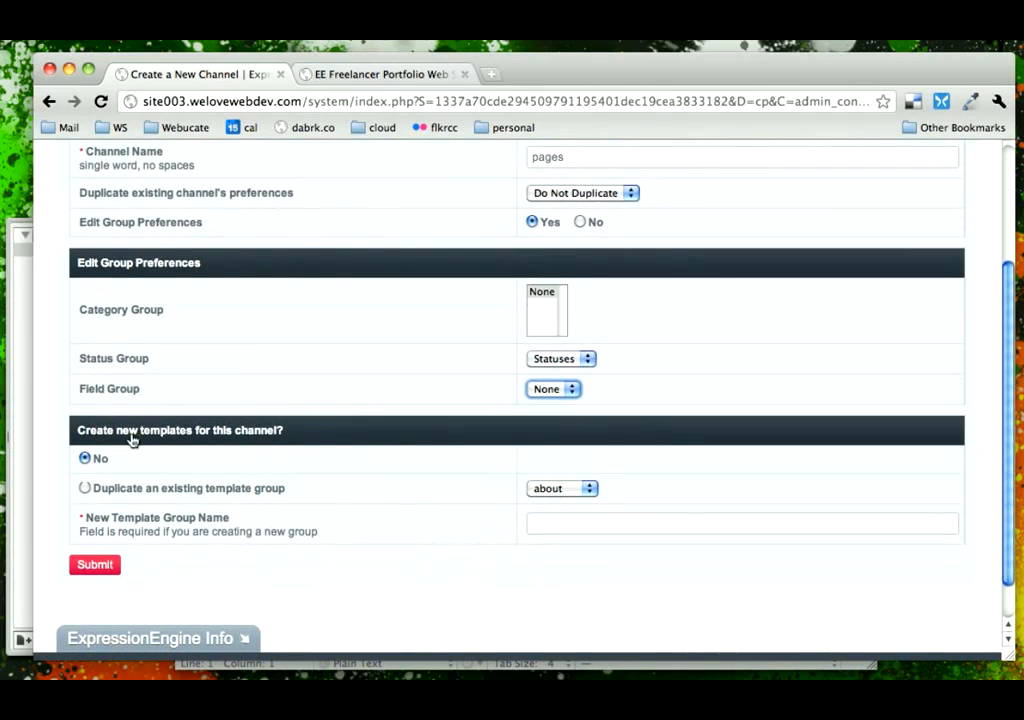
click(97, 566)
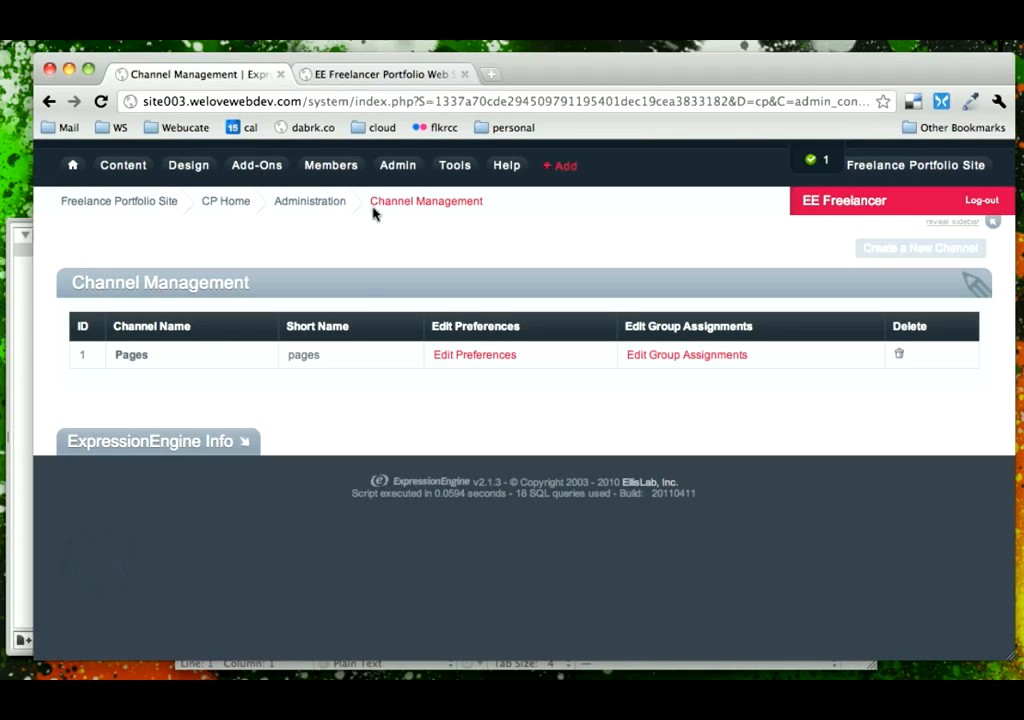
Step: Open the custom channel fields administration and start a new channel field group
mouse_move(384, 169)
mouse_move(391, 206)
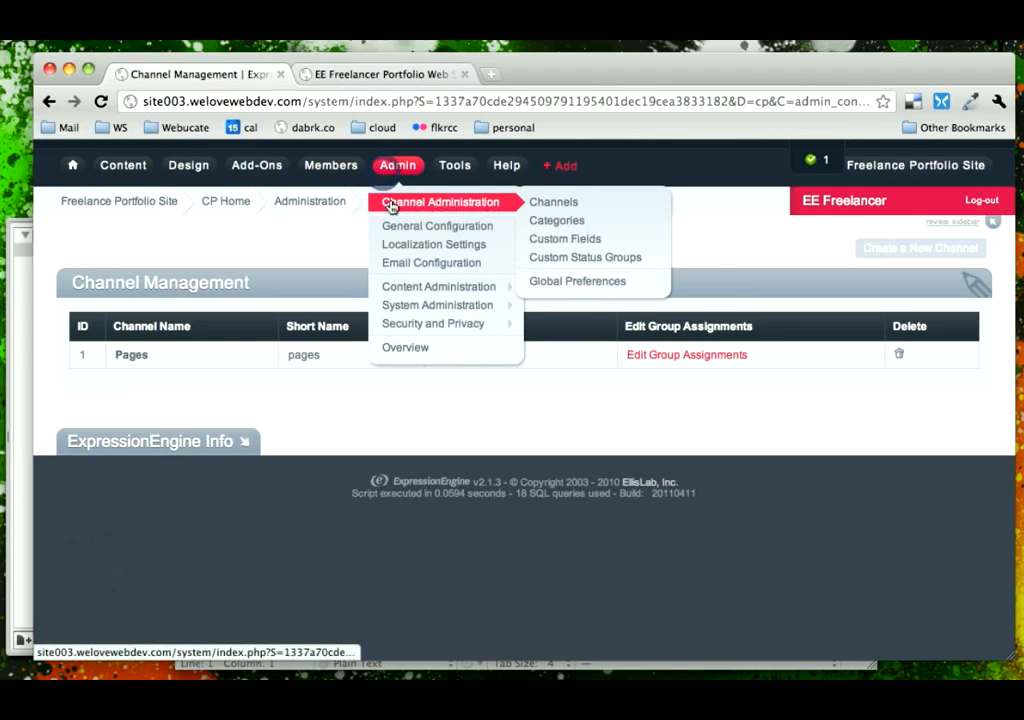
click(553, 248)
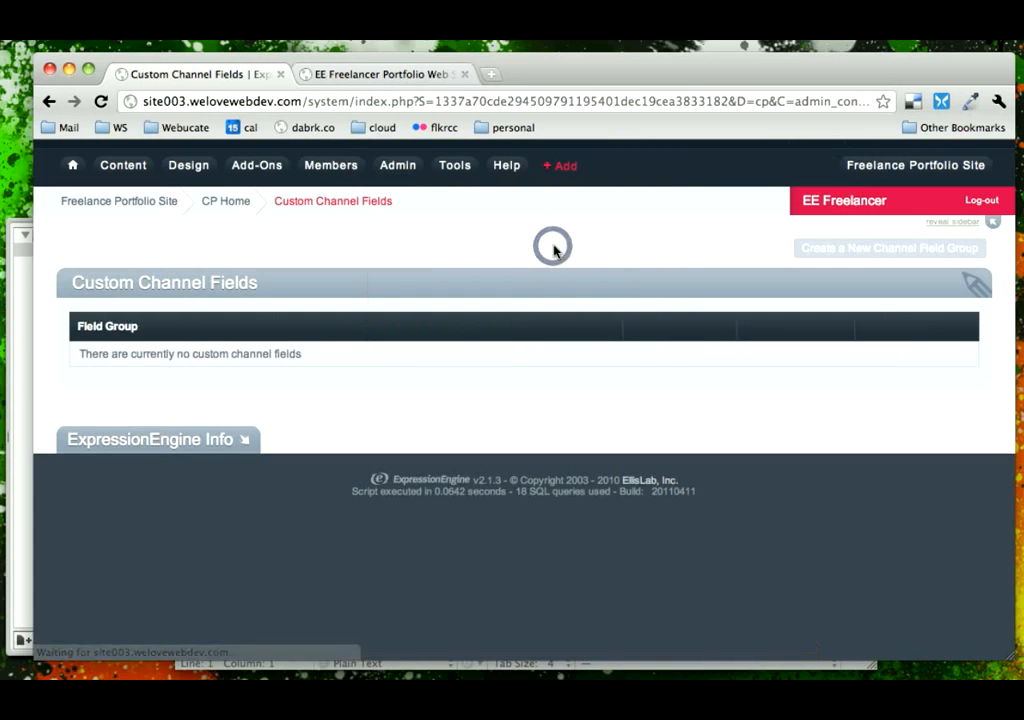
click(866, 246)
Step: Name the new field group Pages Field Group and submit it
click(446, 297)
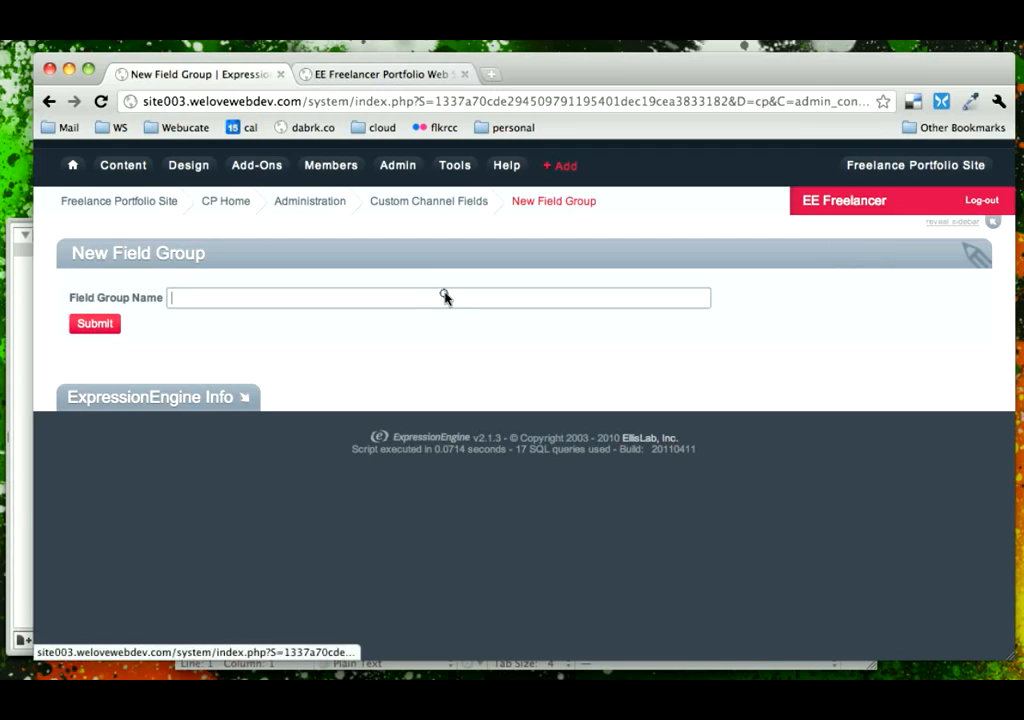
text(Page)
key(Down)
key(Return)
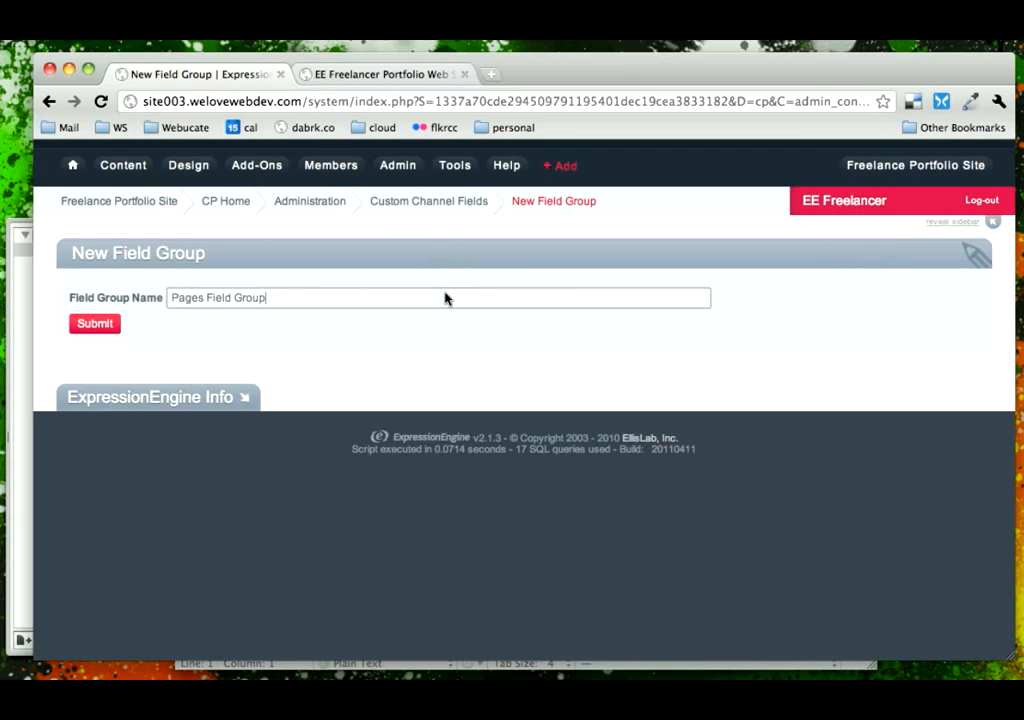
key(alt+Left)
key(shift+alt+Left)
key(Right)
key(shift+super+Right)
click(96, 326)
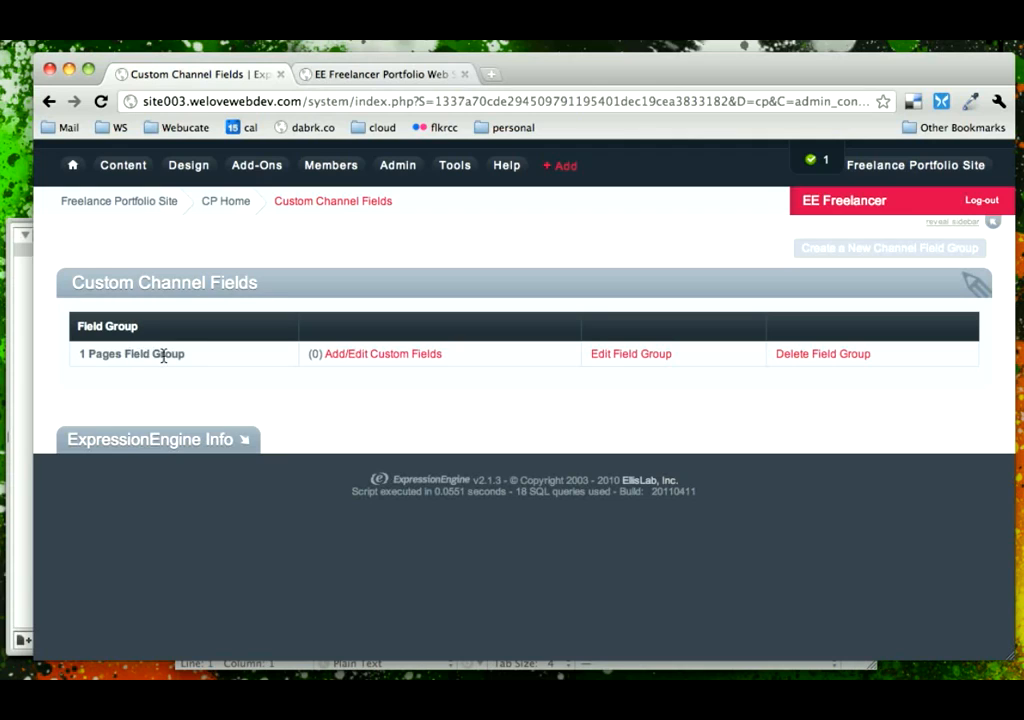
Step: Start a new custom field in Pages Field Group and set its field type to Textarea
click(331, 355)
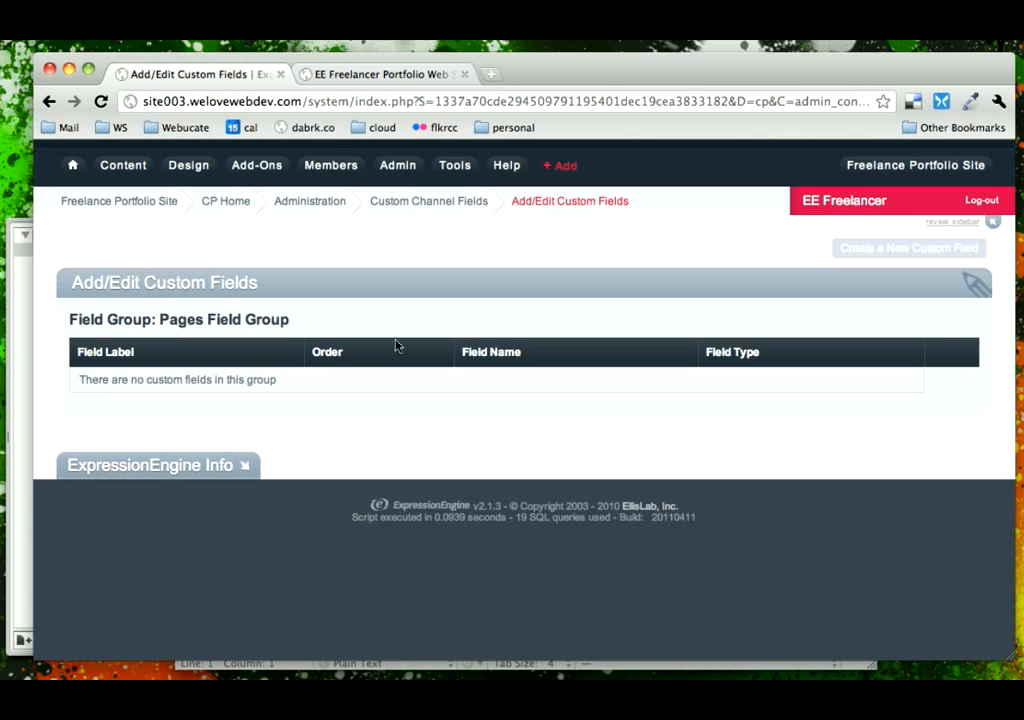
click(914, 249)
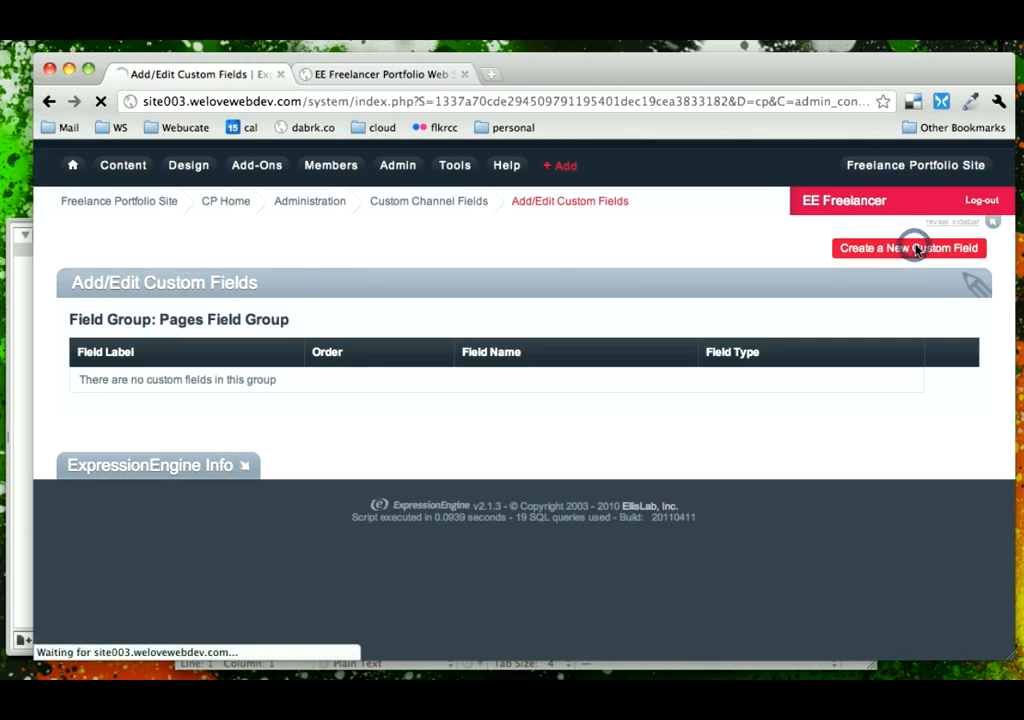
click(530, 326)
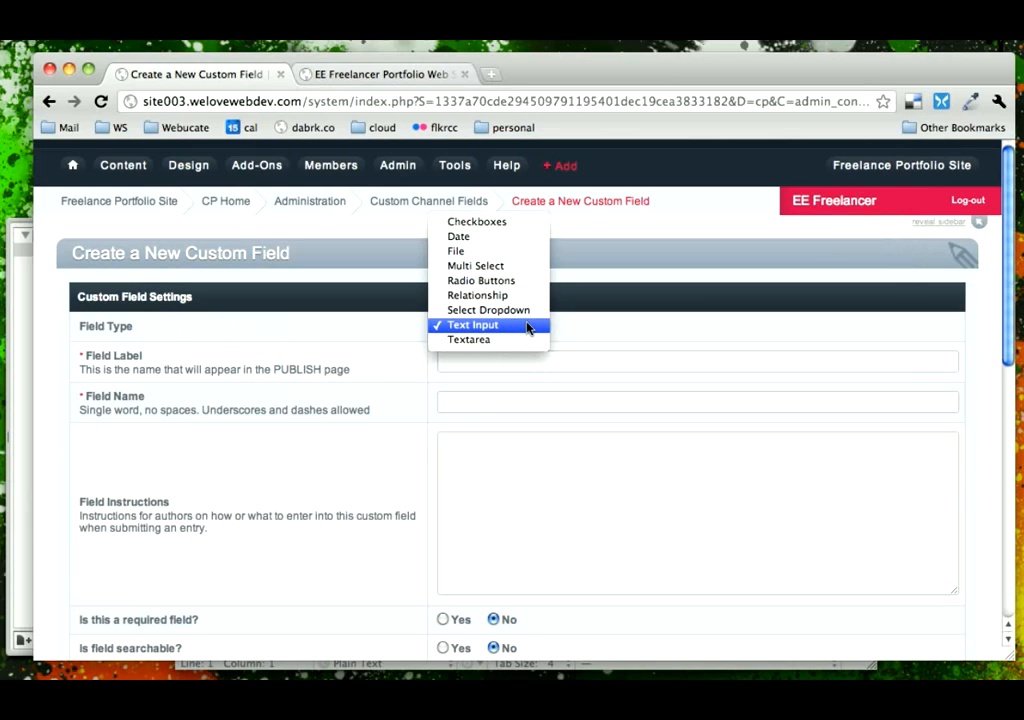
click(520, 340)
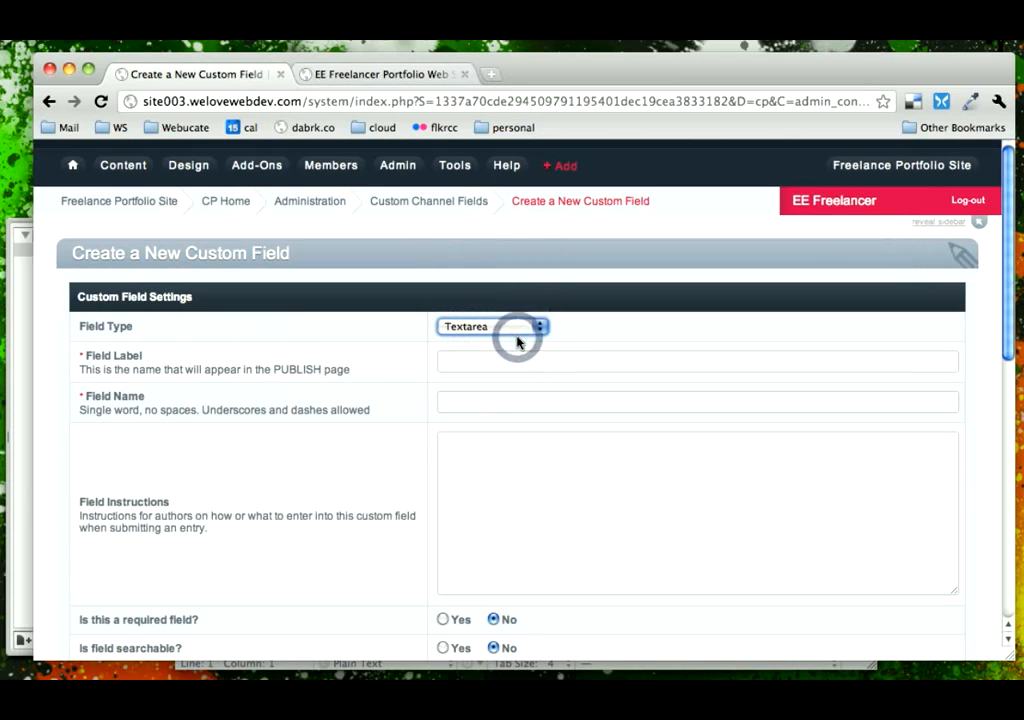
click(520, 331)
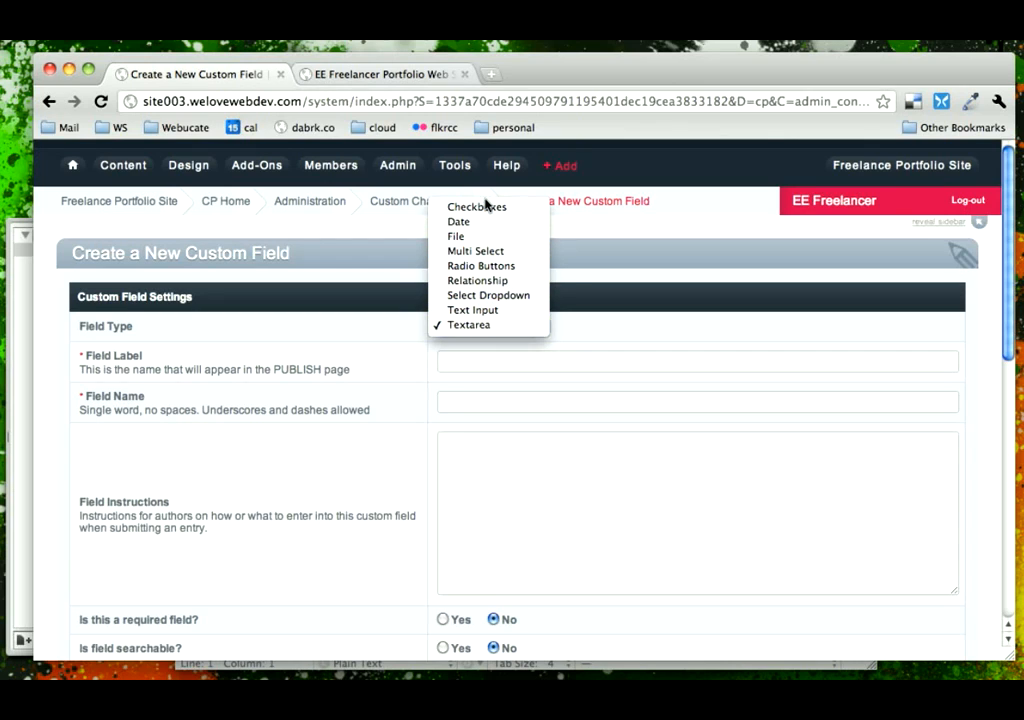
click(489, 326)
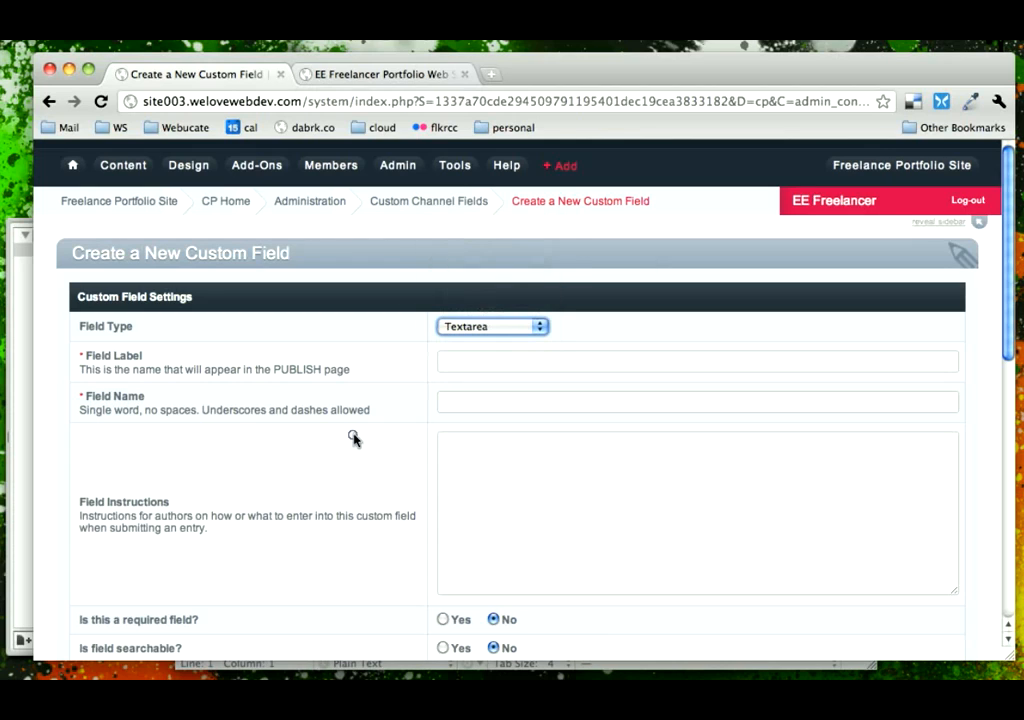
Step: Give the custom field the label Page Content and the field name page_content
click(448, 362)
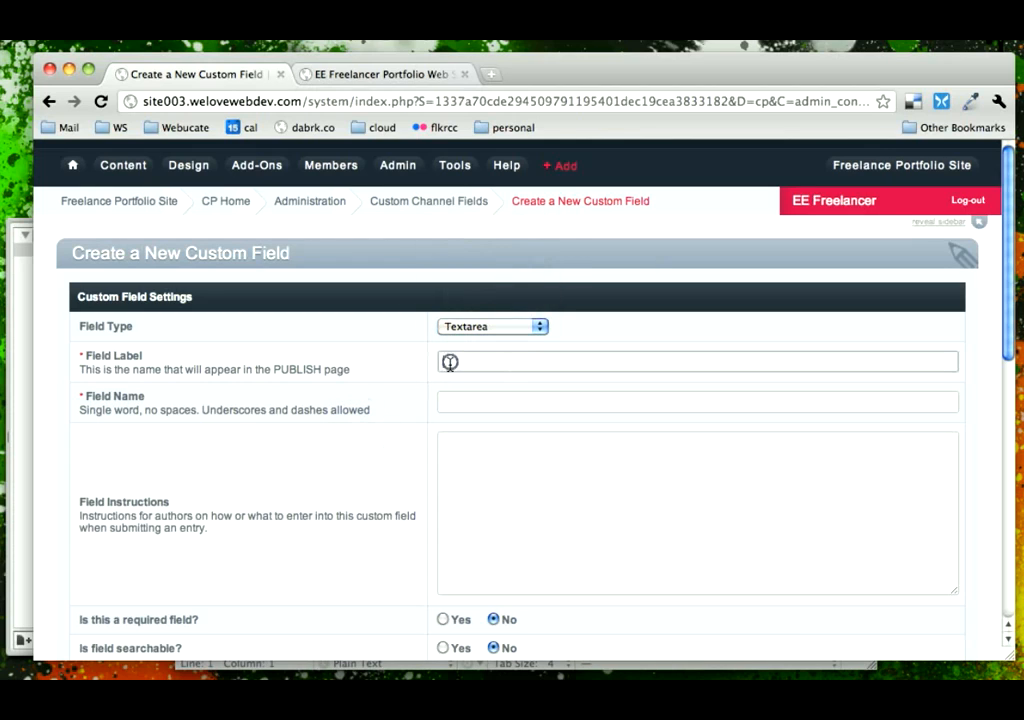
text(Page Content)
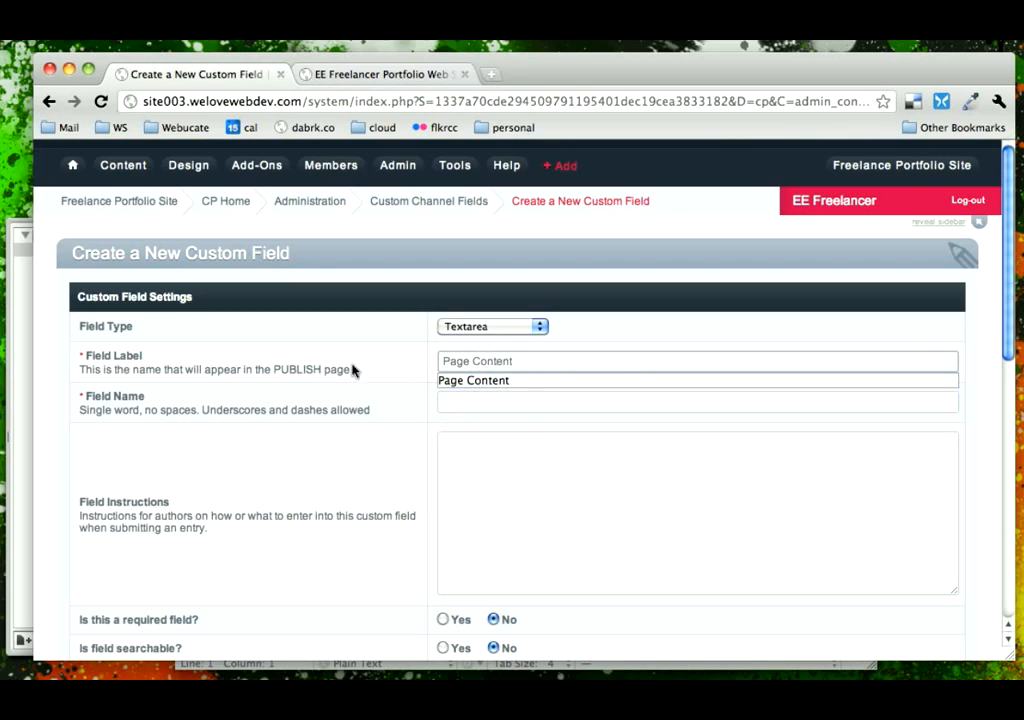
double_click(286, 368)
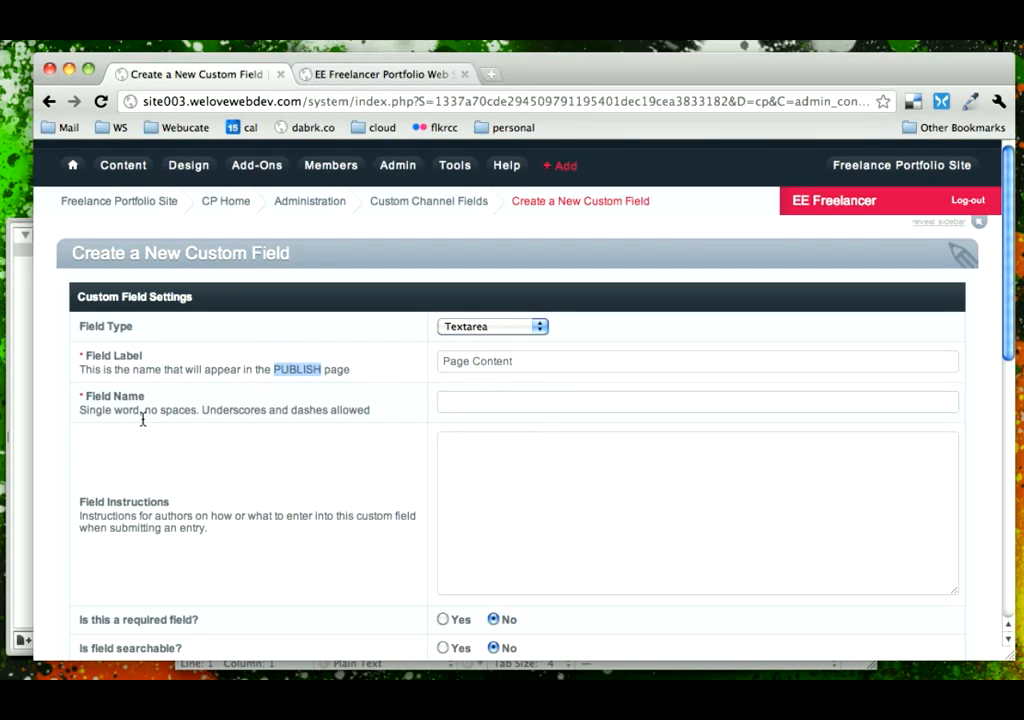
click(512, 400)
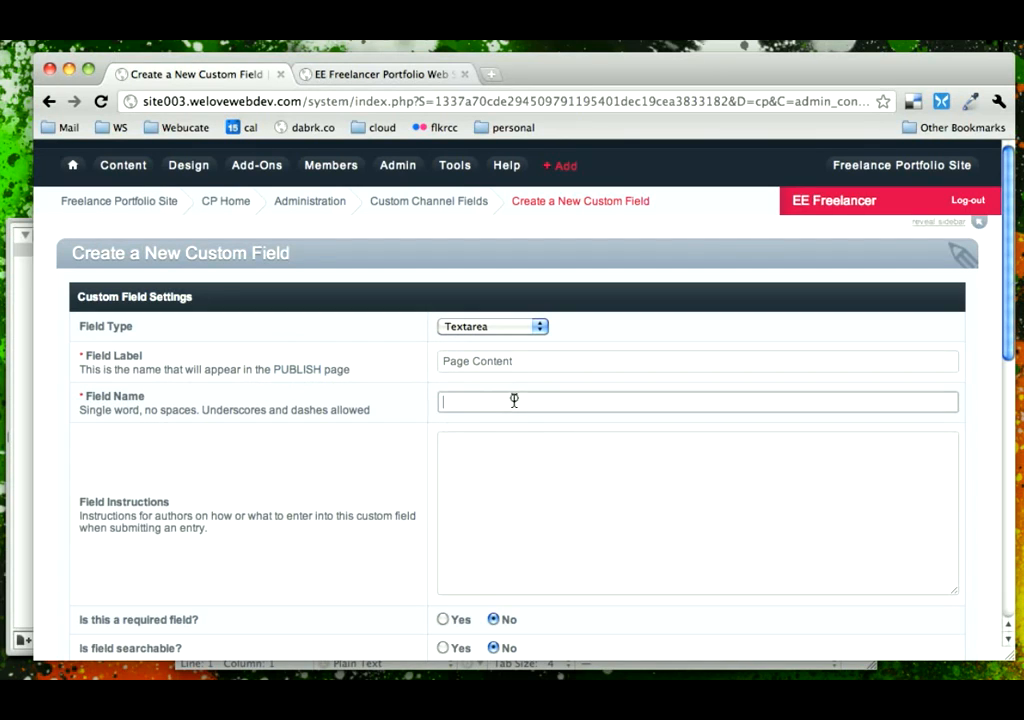
text(page_content)
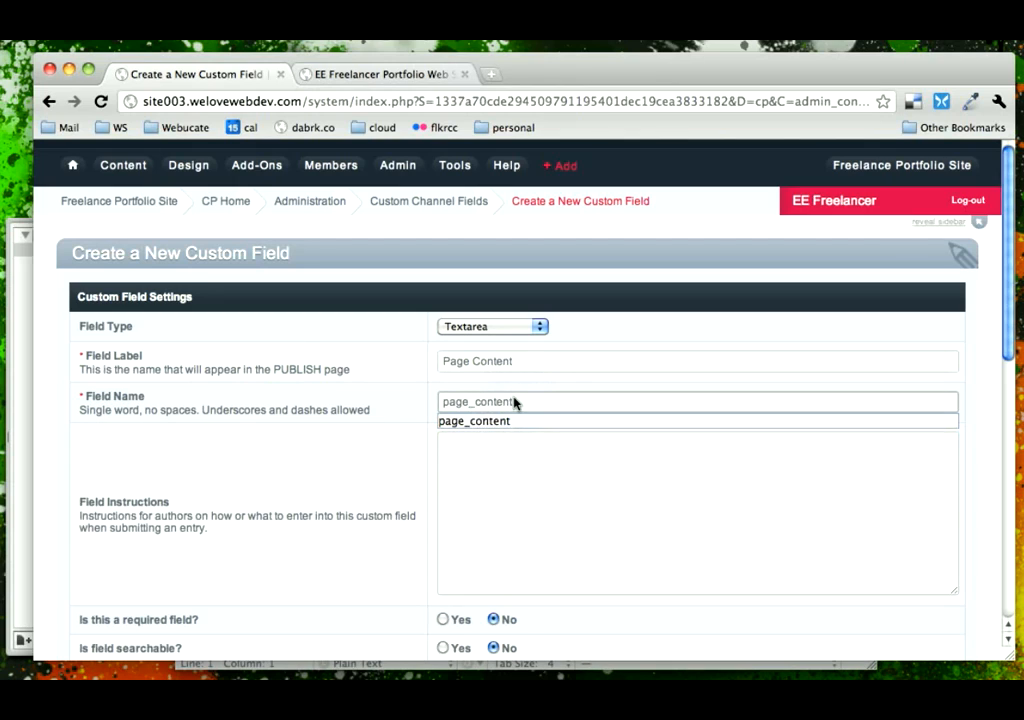
click(603, 492)
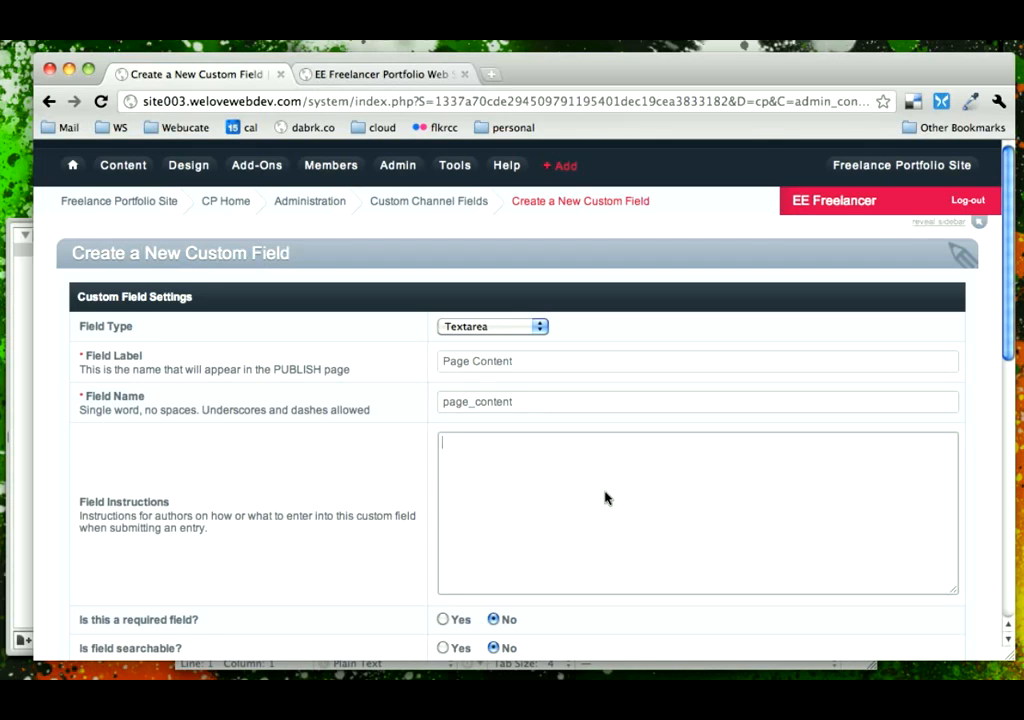
drag(469, 402, 427, 404)
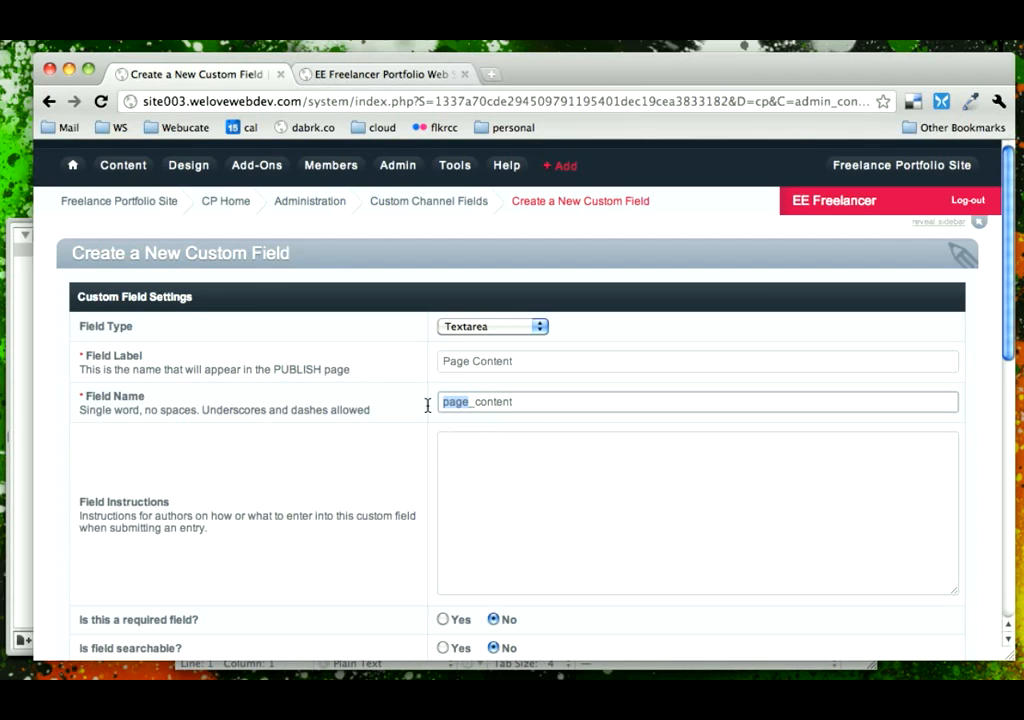
click(500, 484)
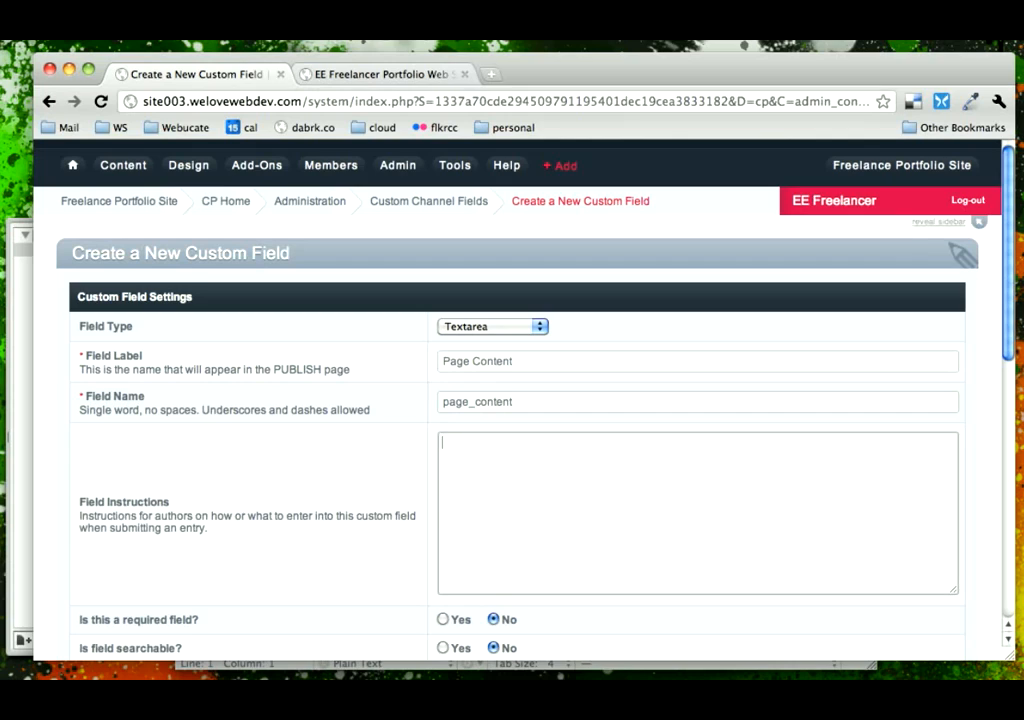
Step: Enter the field instructions "Enter in the content for the page, <strong>including the title</strong>." for the custom field
click(530, 519)
text(Enter in the content)
text(for t)
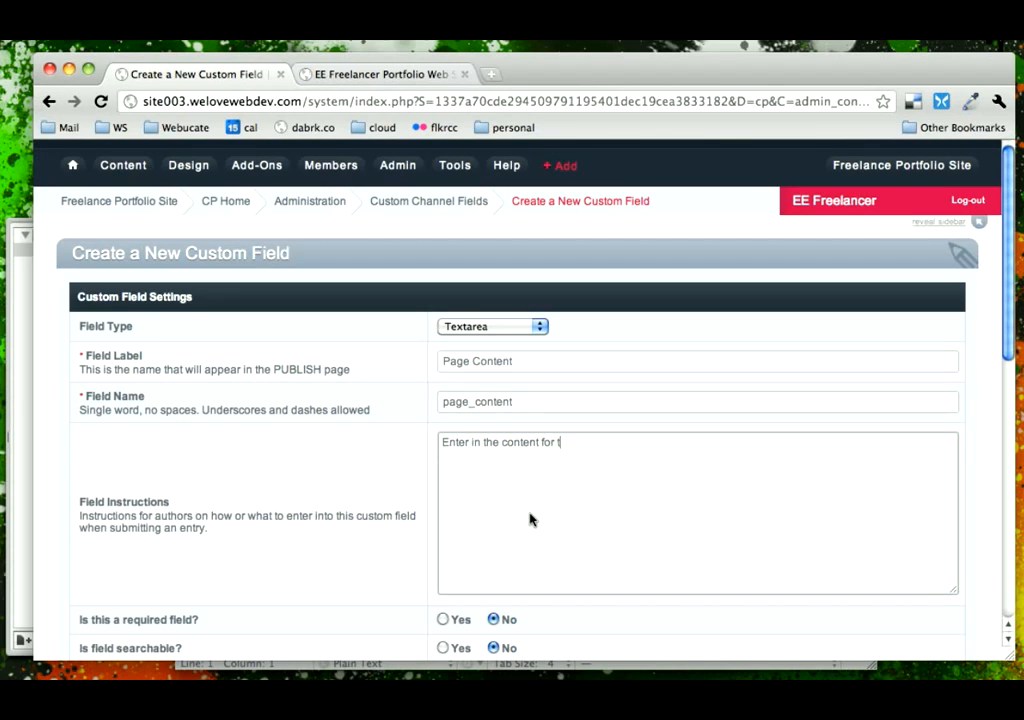
text(he page. <strong>)
text(includin)
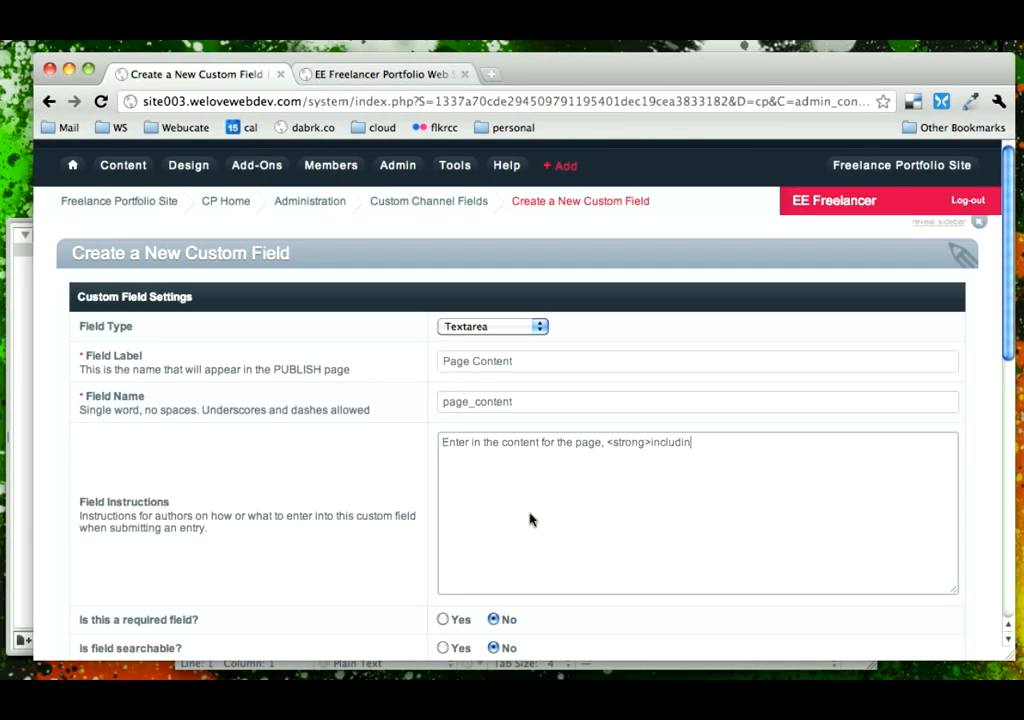
text(g the title</strong>.)
key(Left)
key(shift+alt+Left)
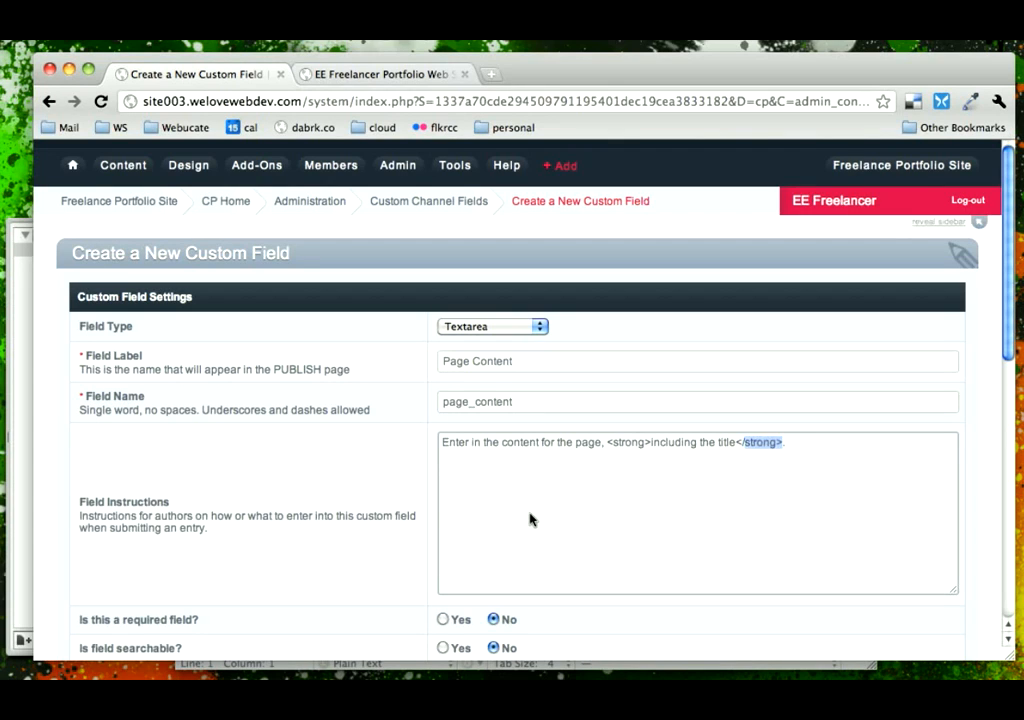
key(shift+Left)
key(shift+Left)
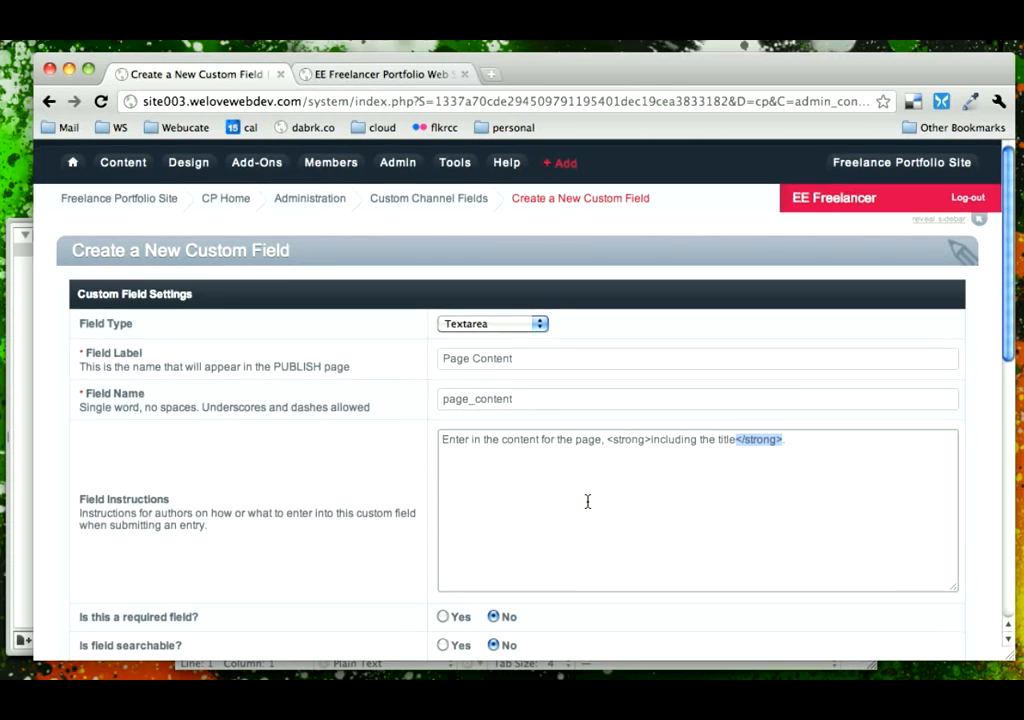
Step: Make the Page Content field both required and searchable
scroll(588, 501, down, 5)
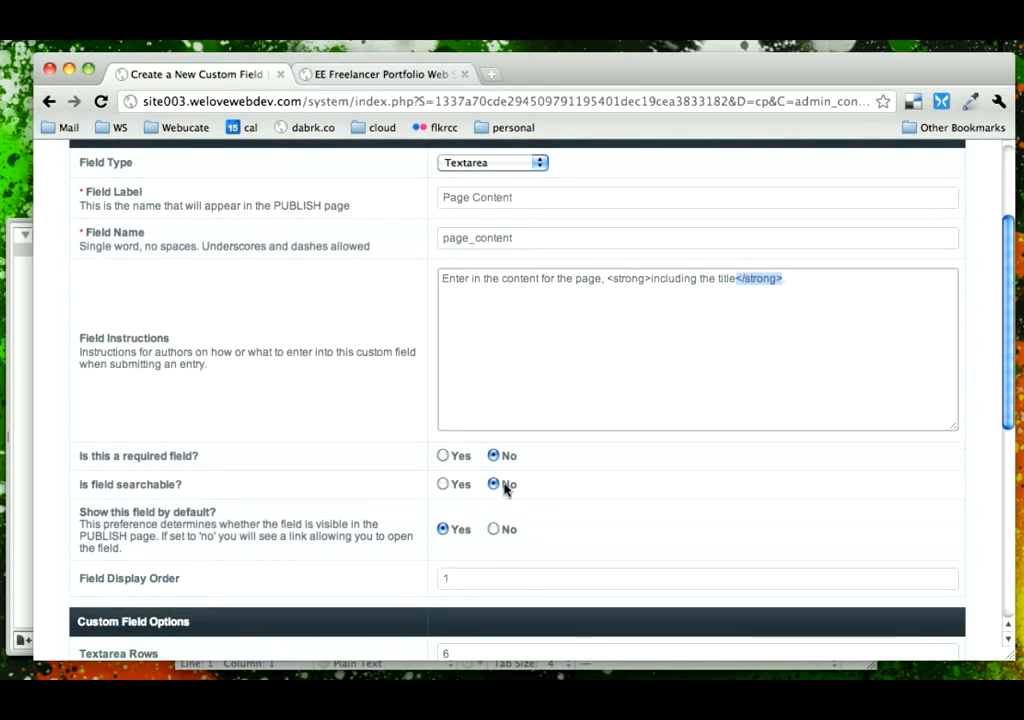
click(442, 455)
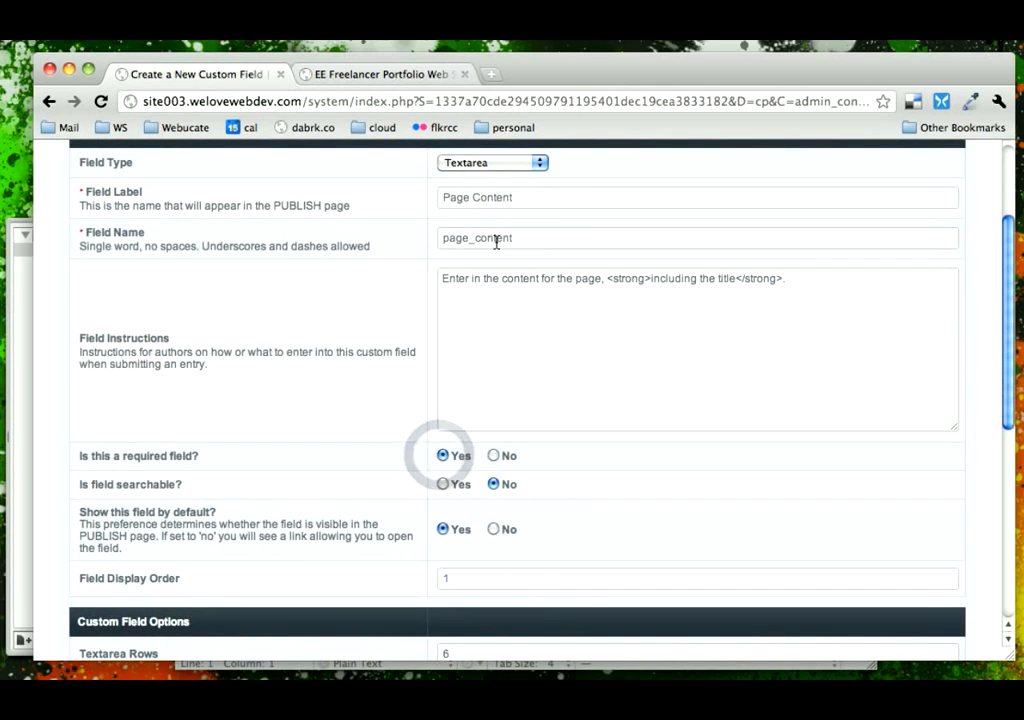
scroll(416, 515, down, 1)
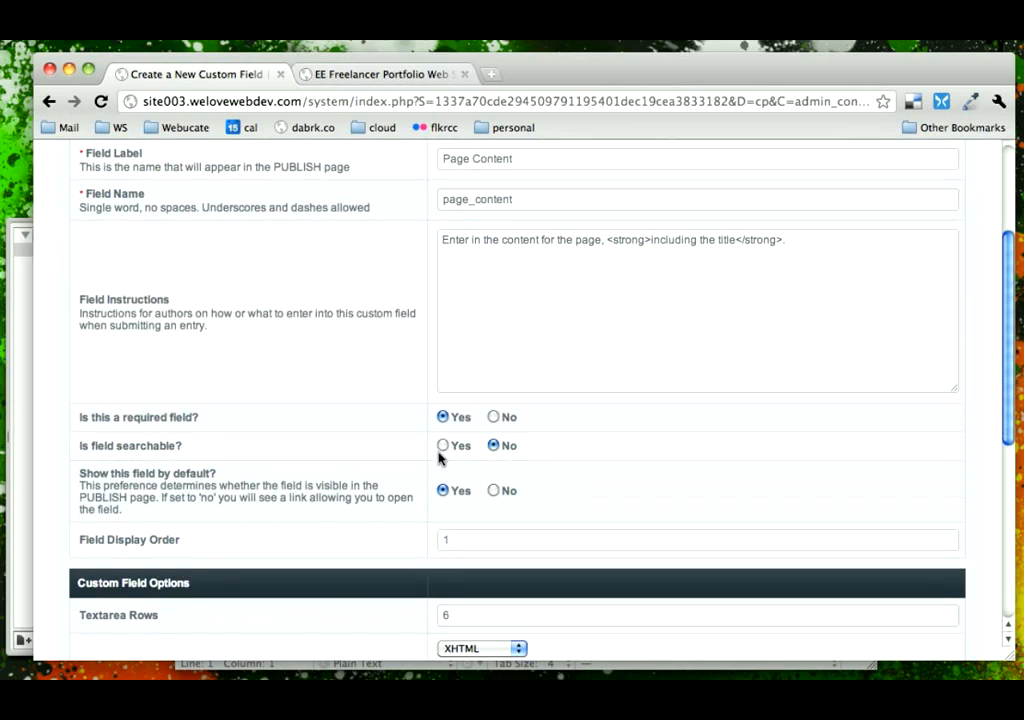
click(442, 446)
Step: Set the Page Content field's textarea rows to 12
scroll(231, 485, down, 5)
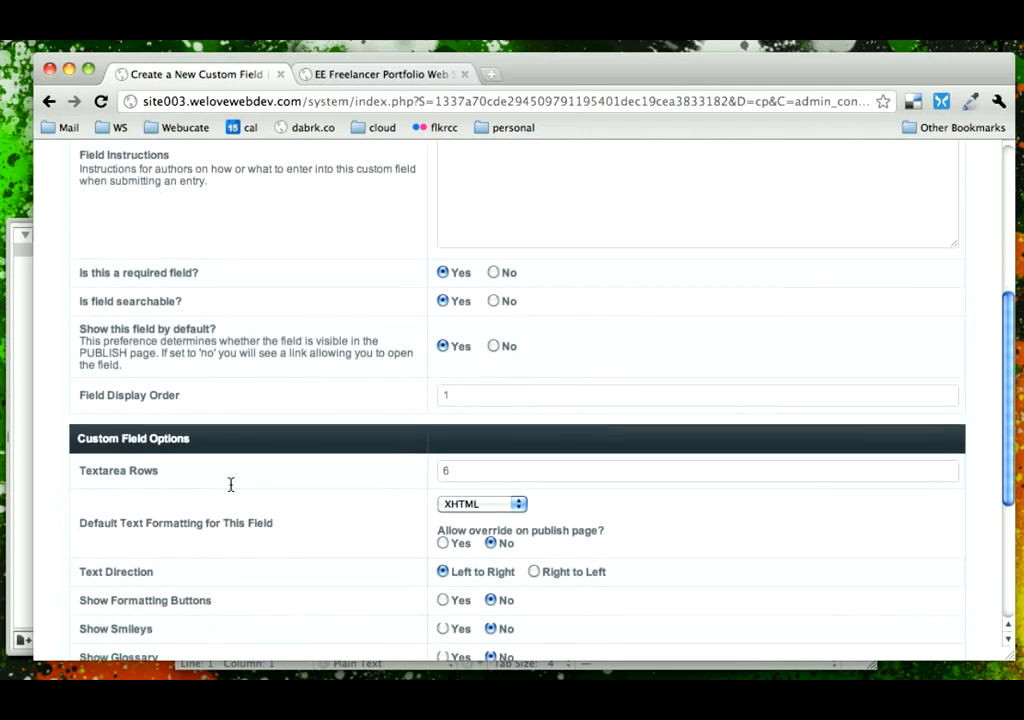
click(450, 399)
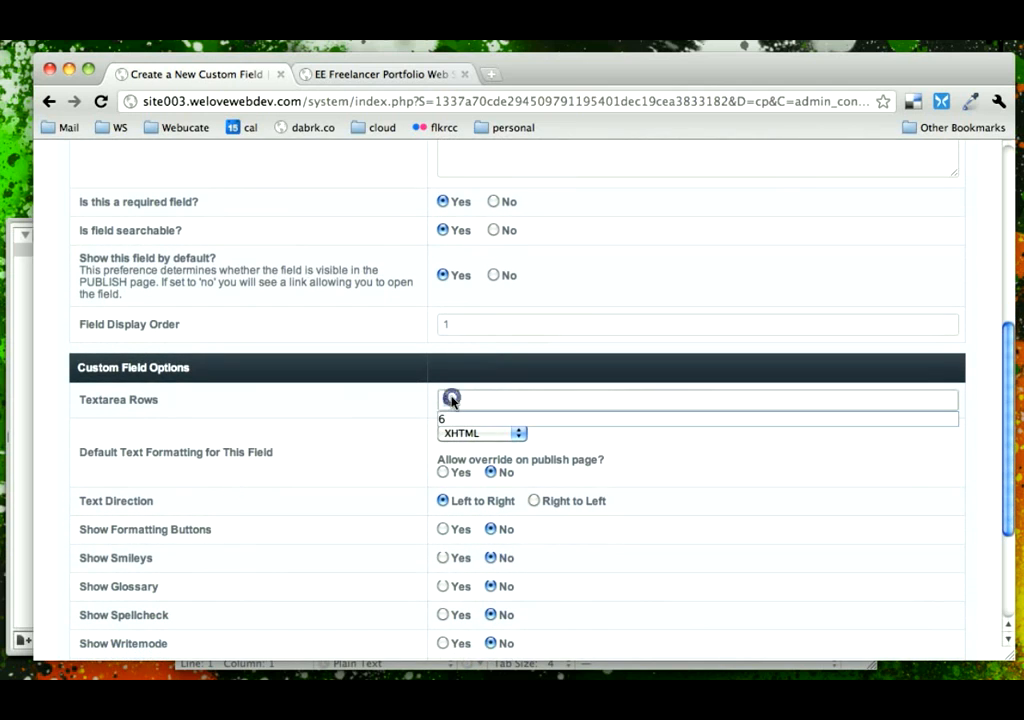
key(BackSpace)
text(12)
click(317, 411)
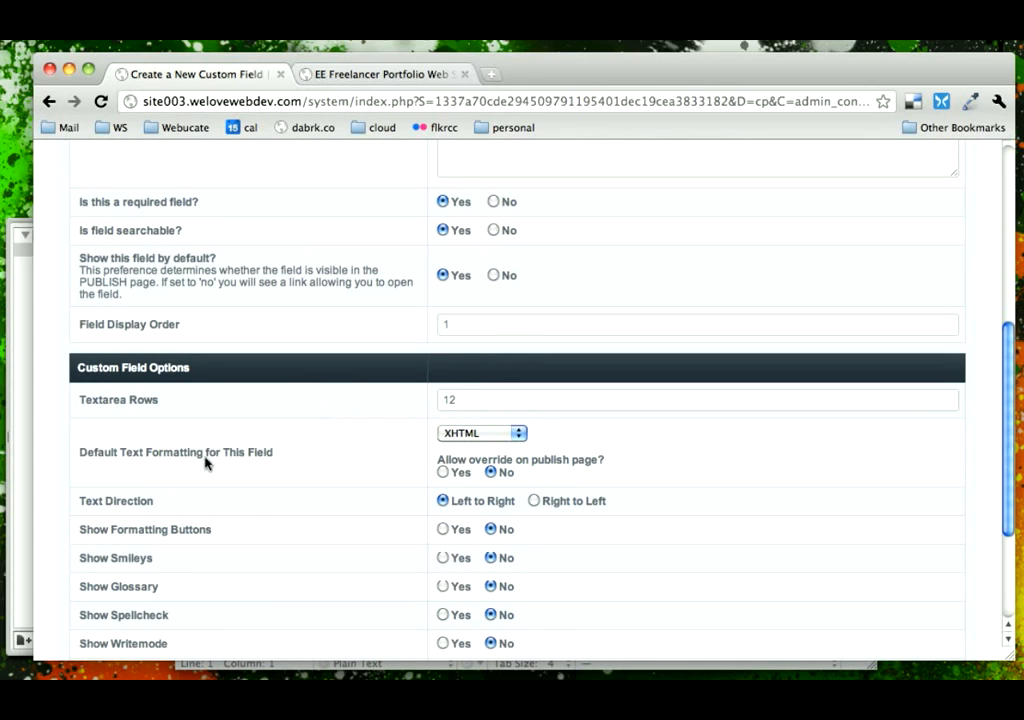
Step: Try allowing the default text formatting override on the publish page, look through the formatting choices, and return the override to No
click(509, 435)
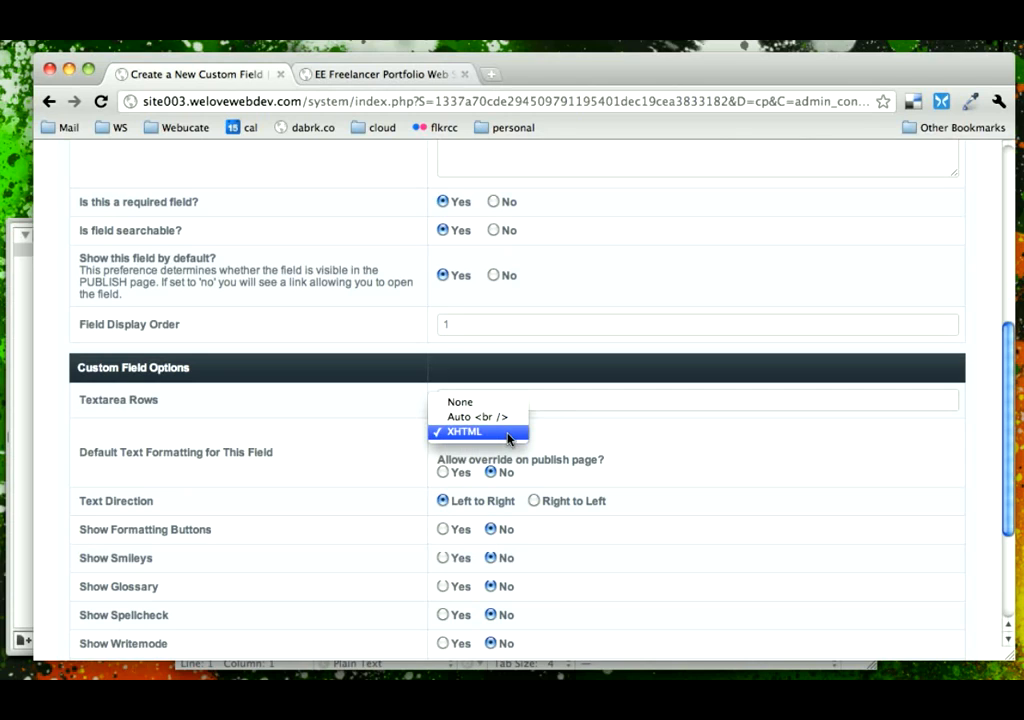
click(508, 434)
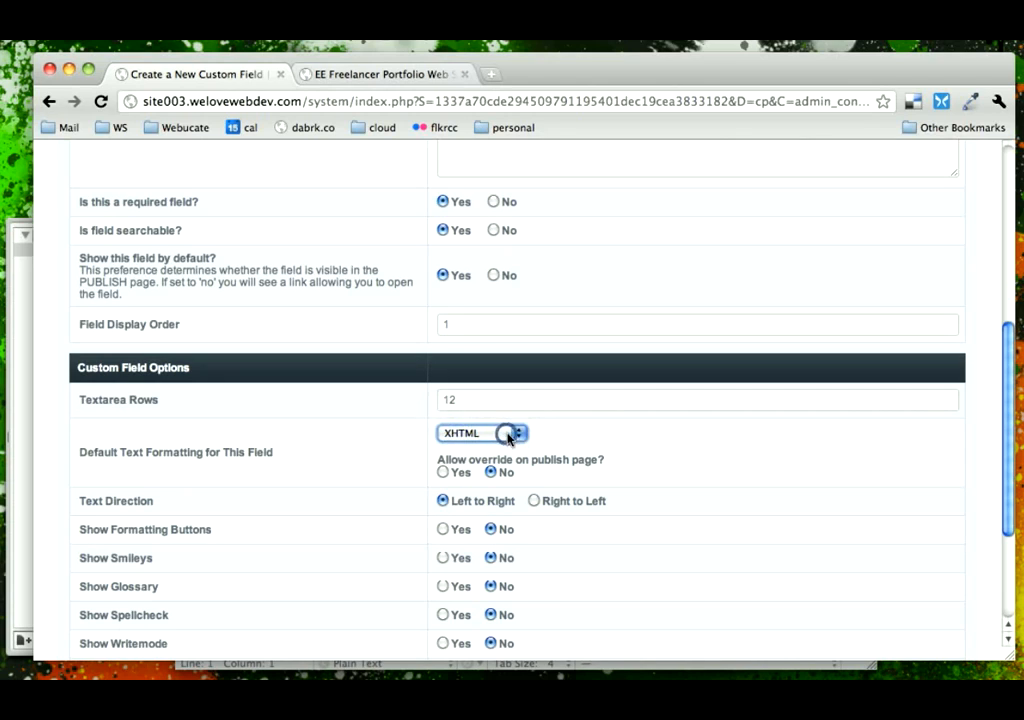
click(442, 472)
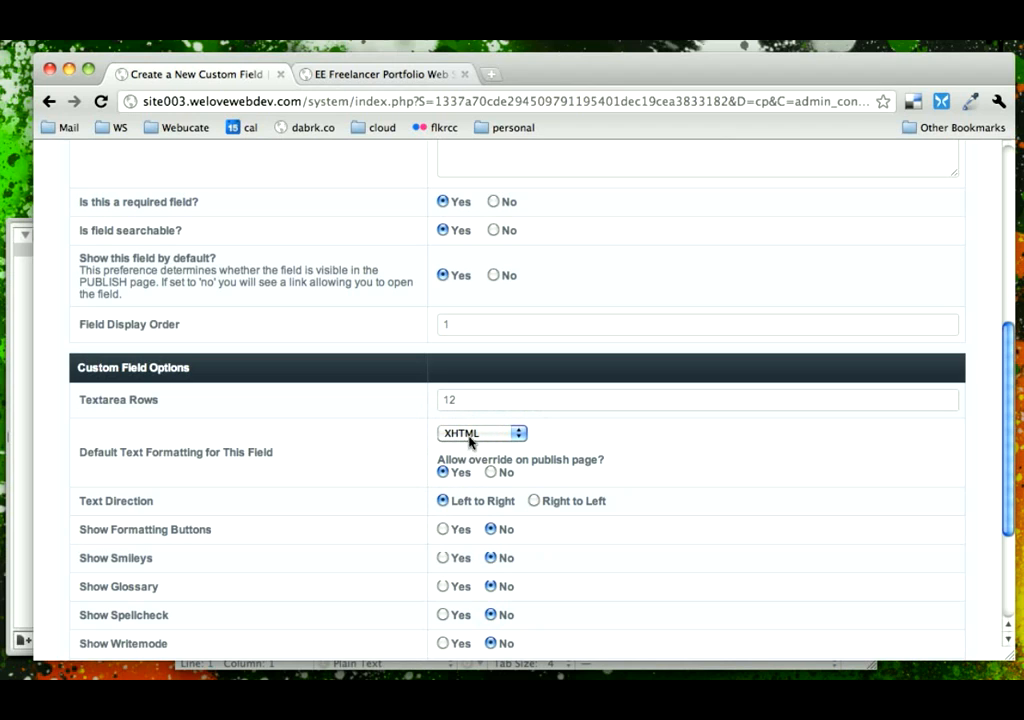
click(467, 433)
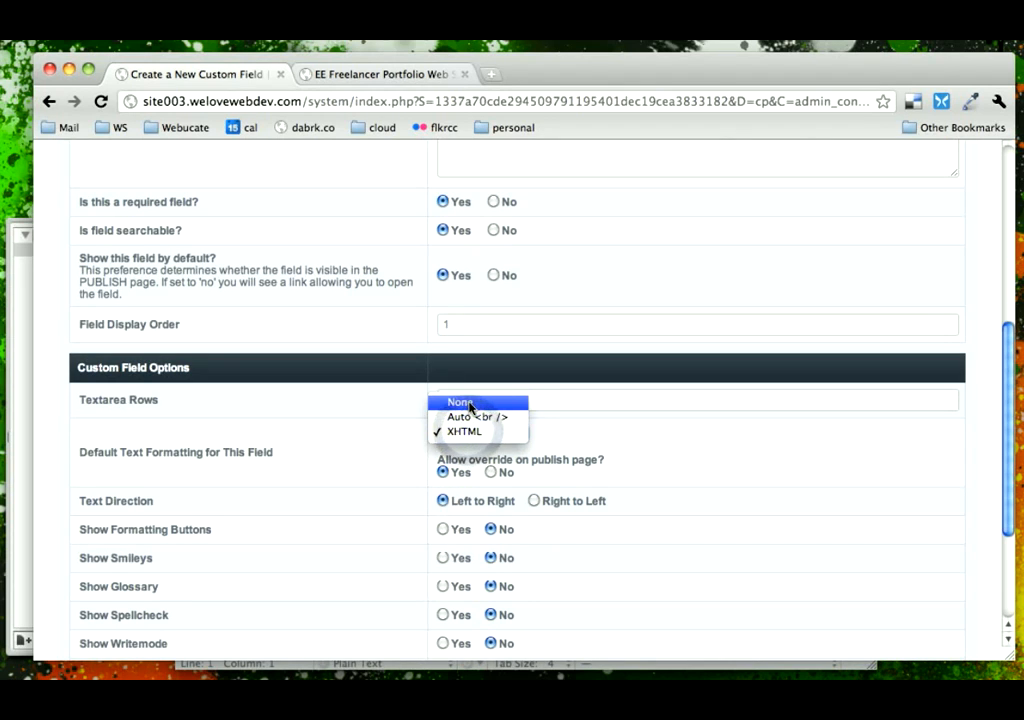
click(472, 432)
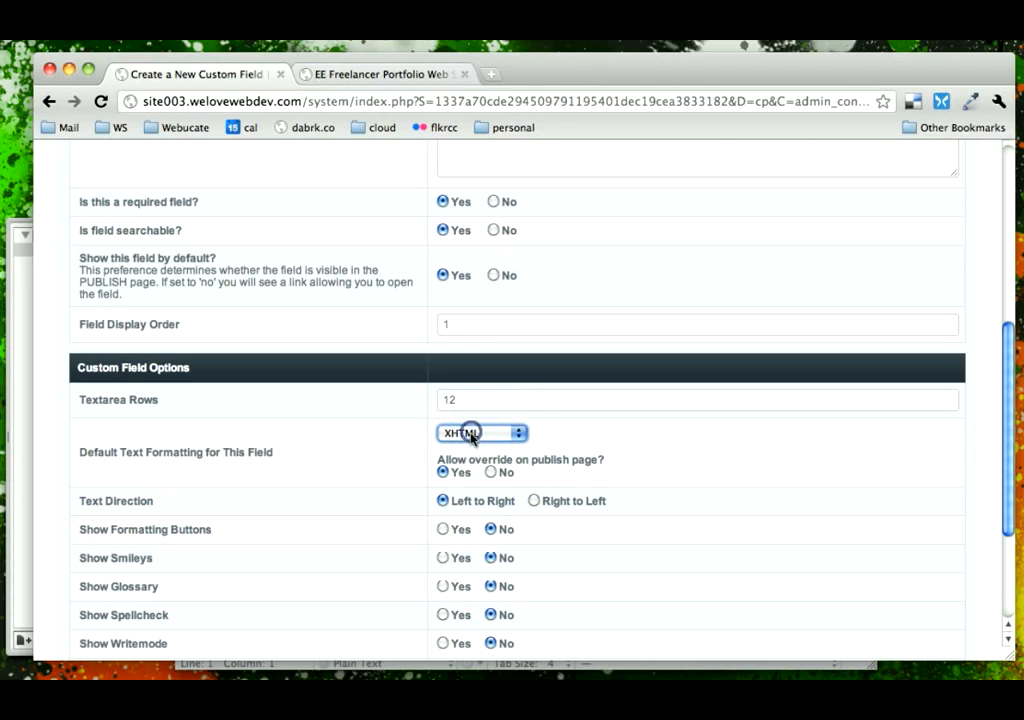
click(490, 473)
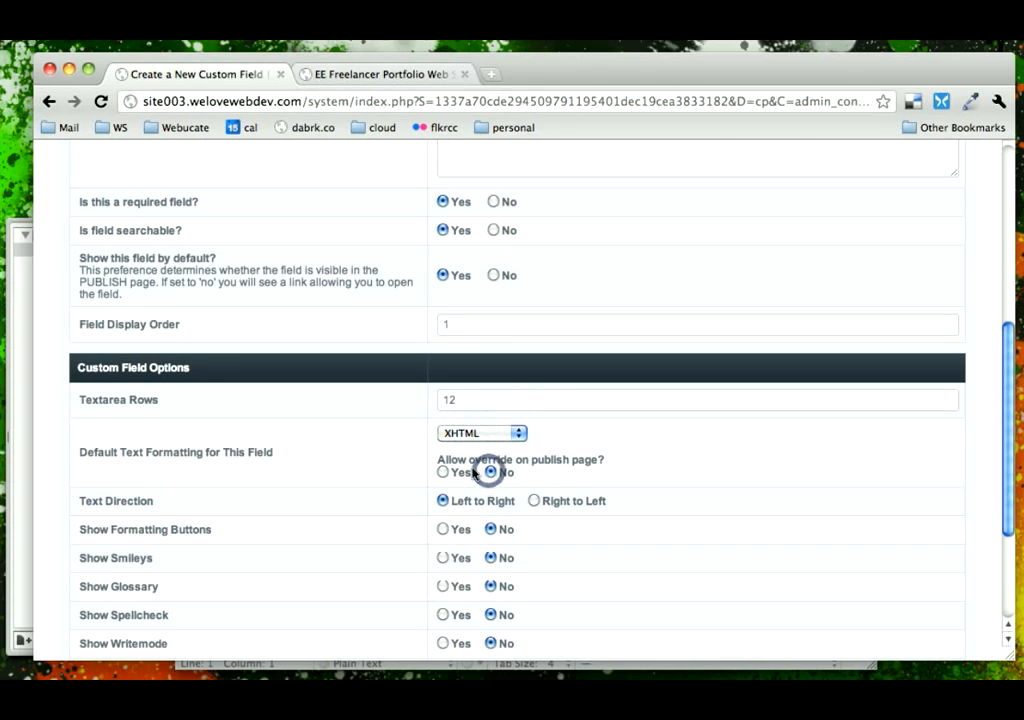
Step: Enable formatting buttons, writemode and the file chooser for the Page Content field, and submit the new field
scroll(386, 495, down, 3)
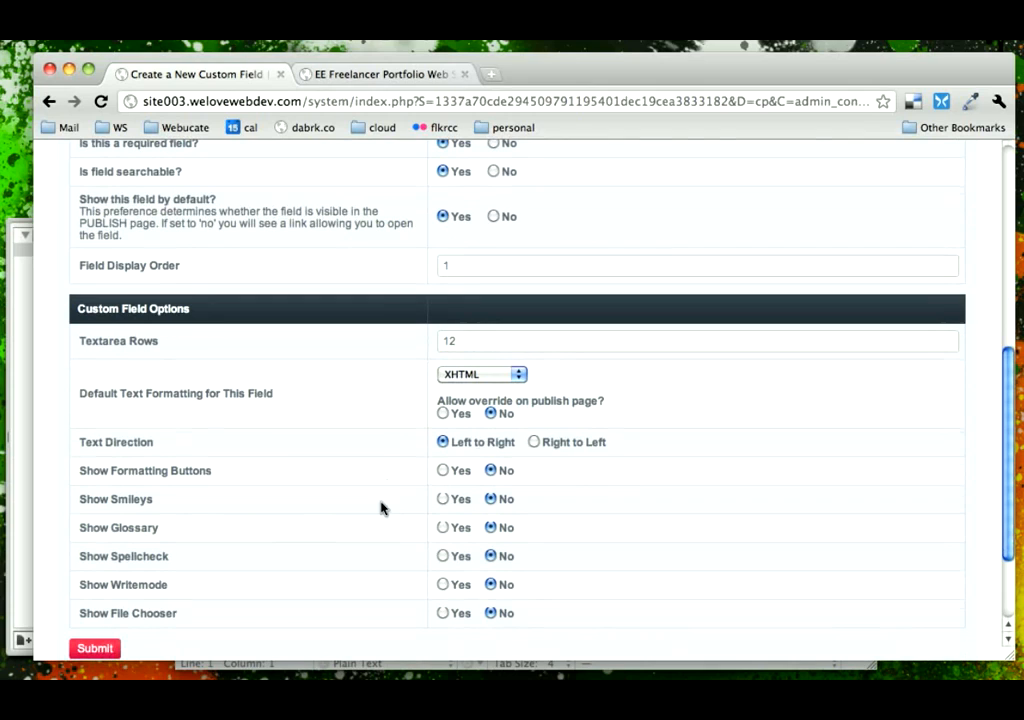
click(445, 471)
click(443, 586)
click(443, 613)
click(80, 648)
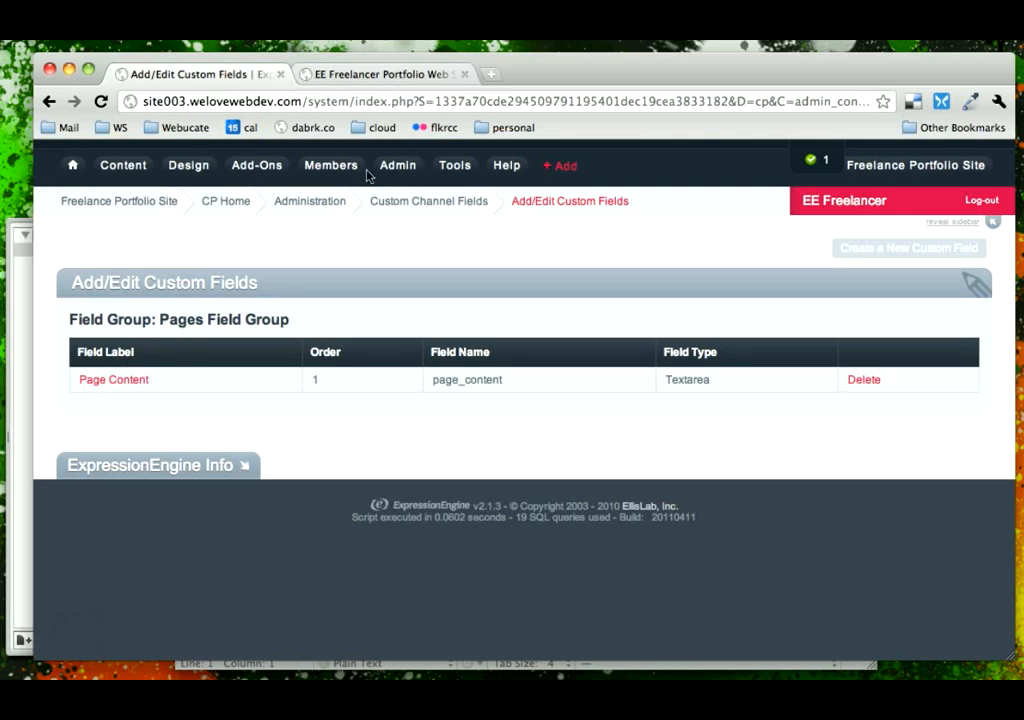
Step: Assign Pages Field Group as the field group of the Pages channel and update its group assignments
mouse_move(388, 176)
mouse_move(410, 200)
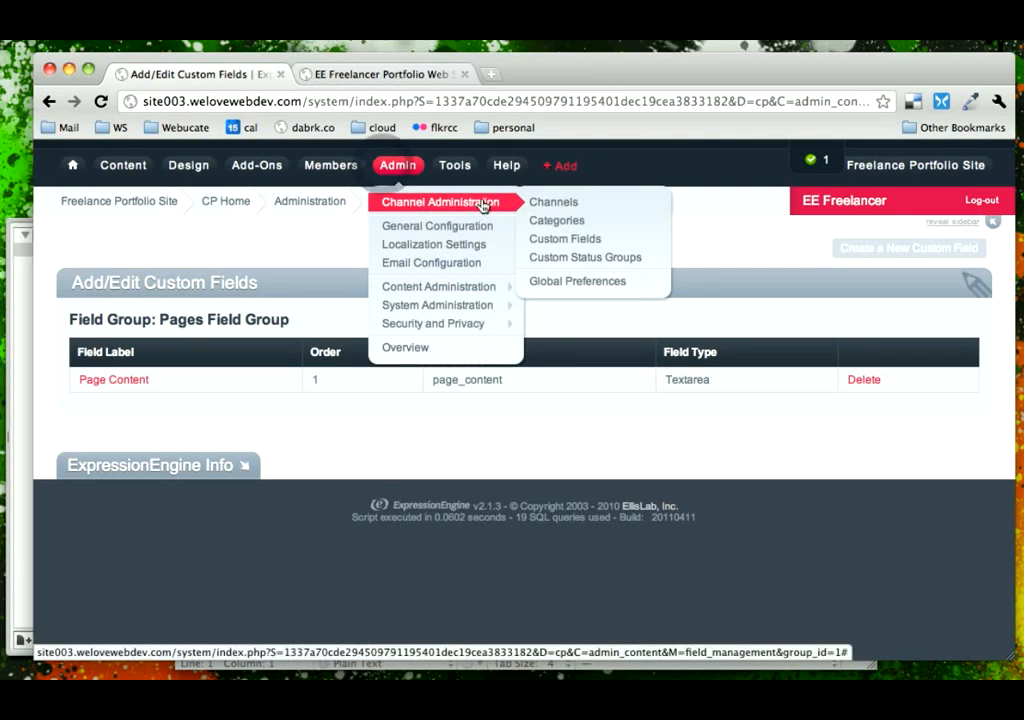
click(537, 204)
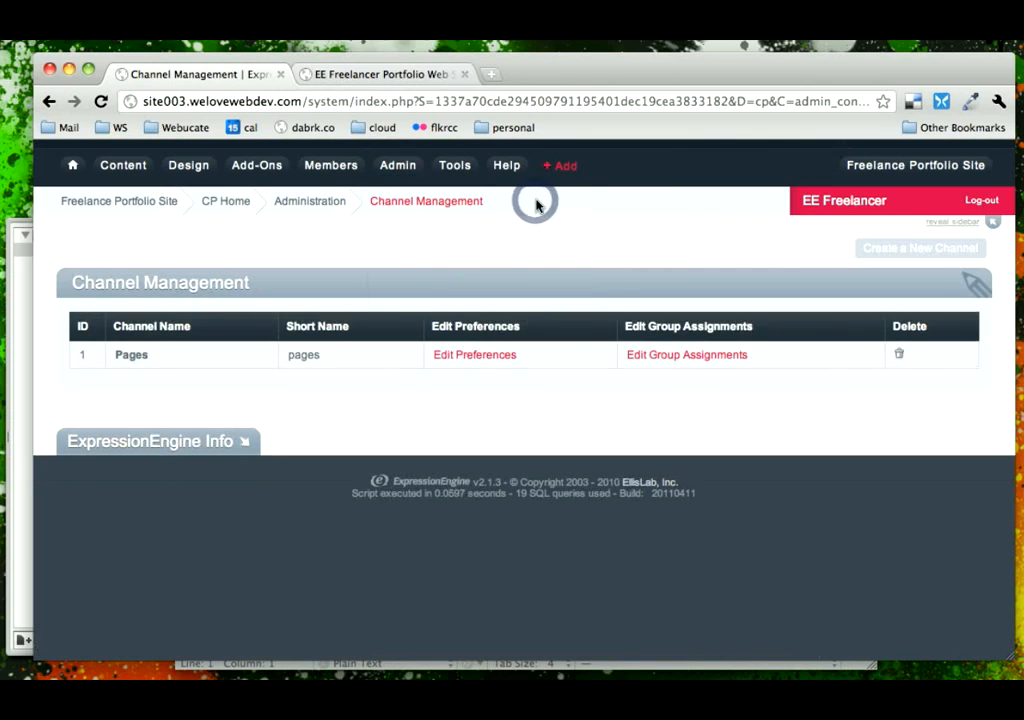
click(676, 357)
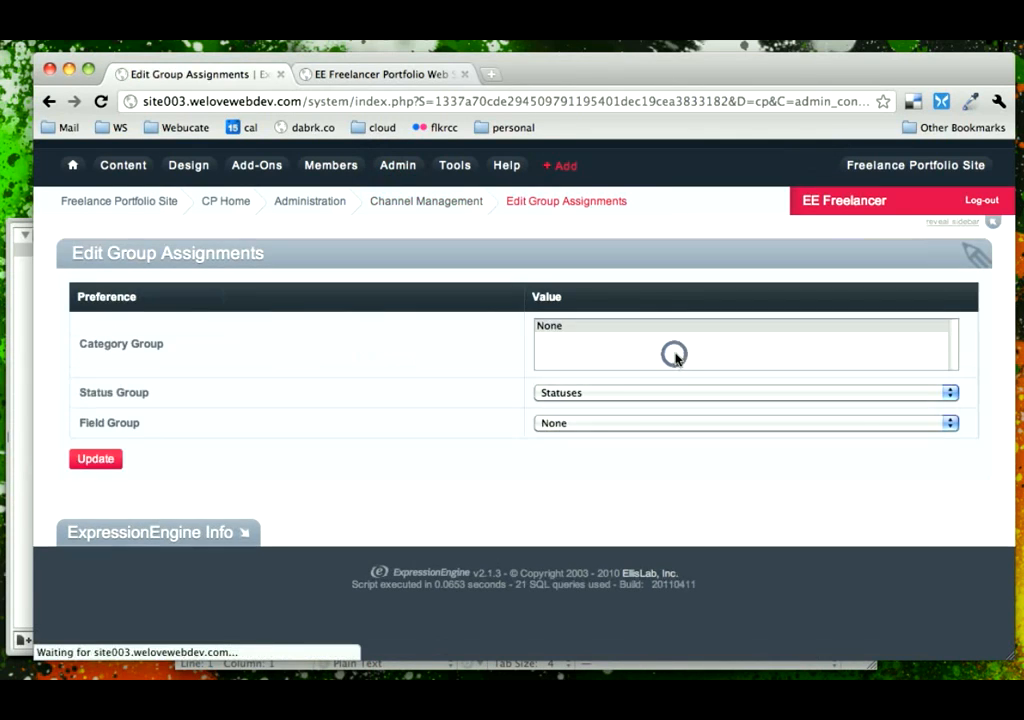
click(600, 421)
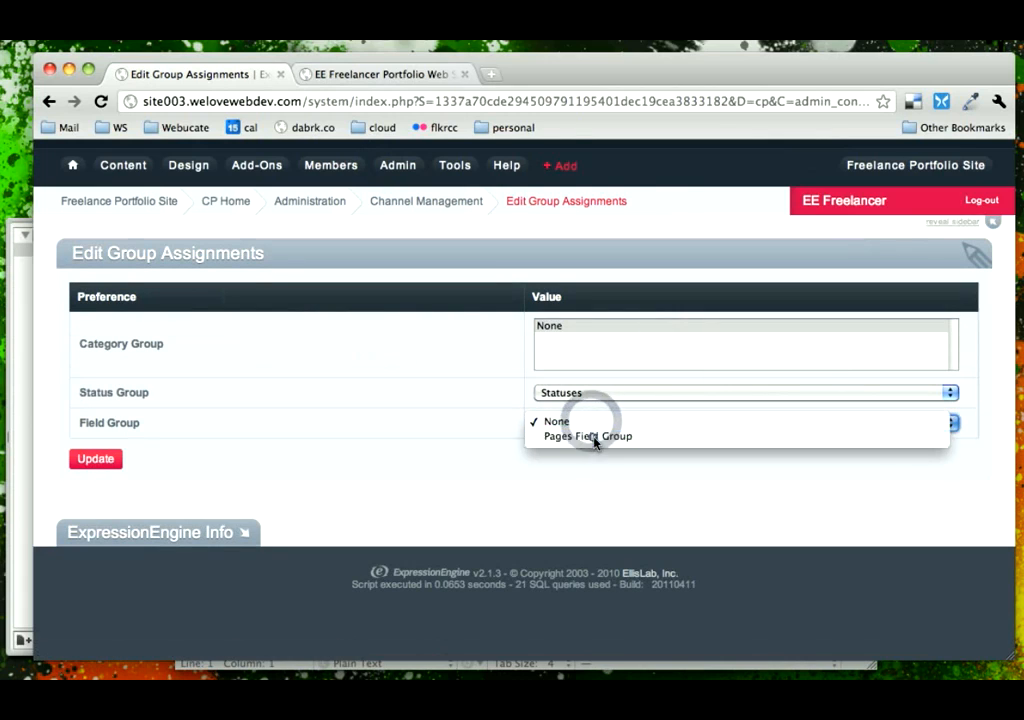
click(595, 439)
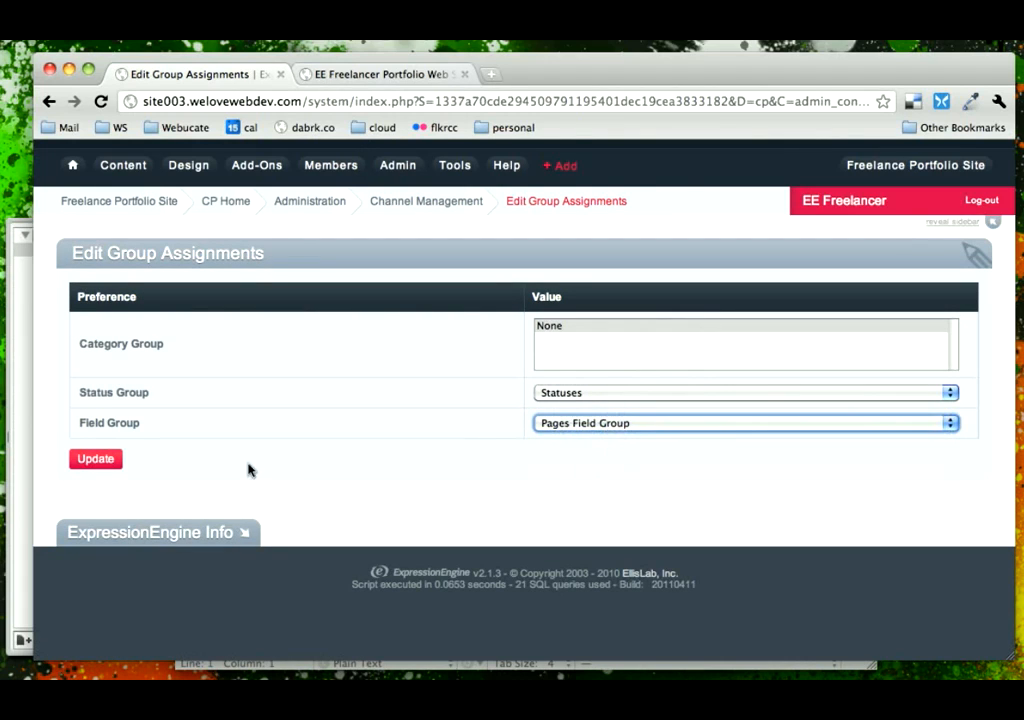
click(104, 469)
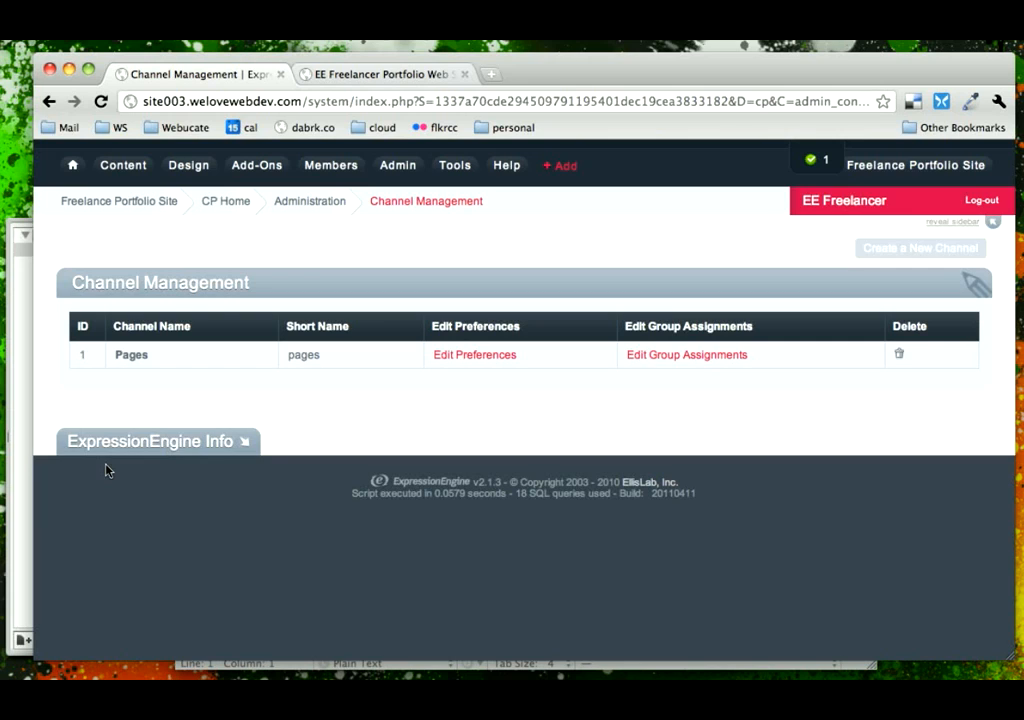
Step: Reopen the Pages channel's group assignments to review its category, status and field groups, and submit them as they are
mouse_move(400, 174)
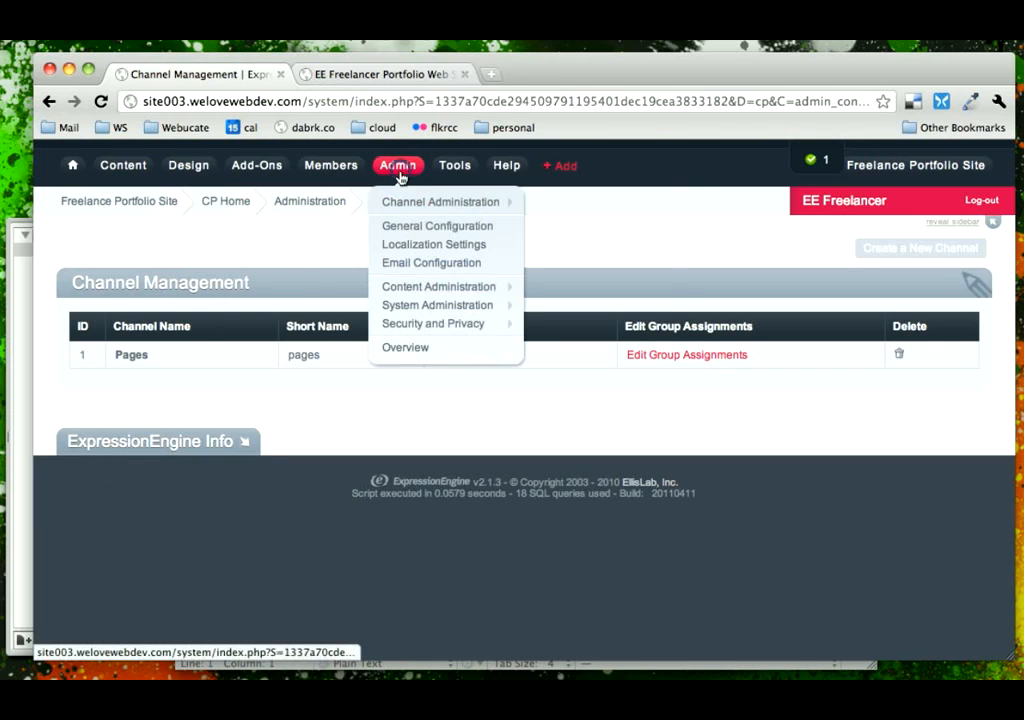
mouse_move(390, 201)
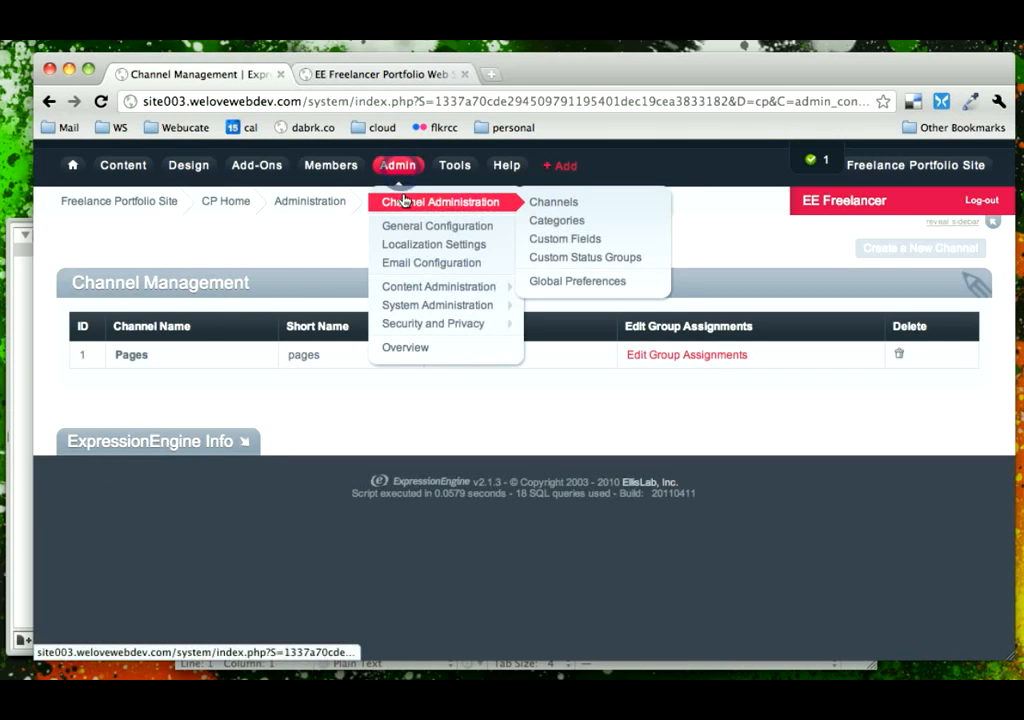
click(537, 204)
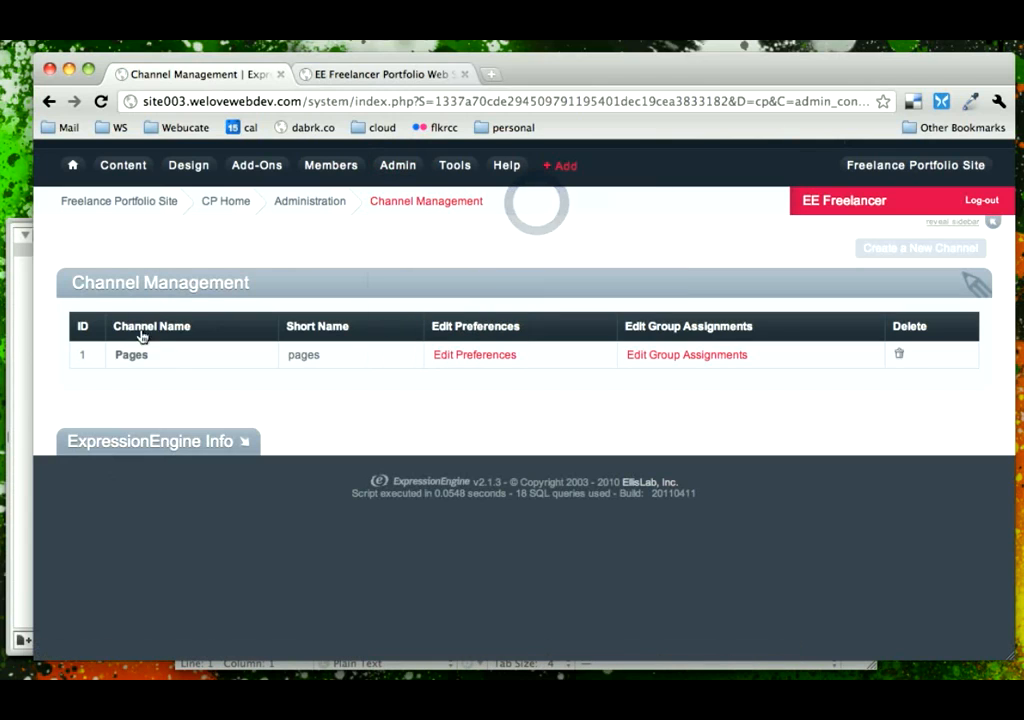
click(626, 356)
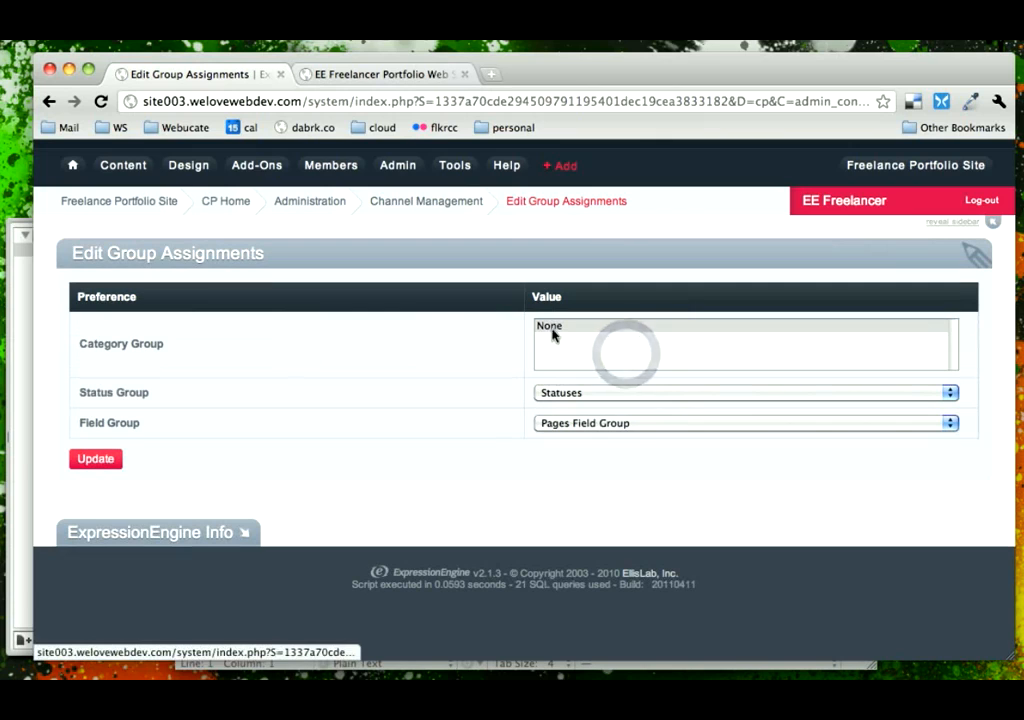
click(556, 392)
click(557, 394)
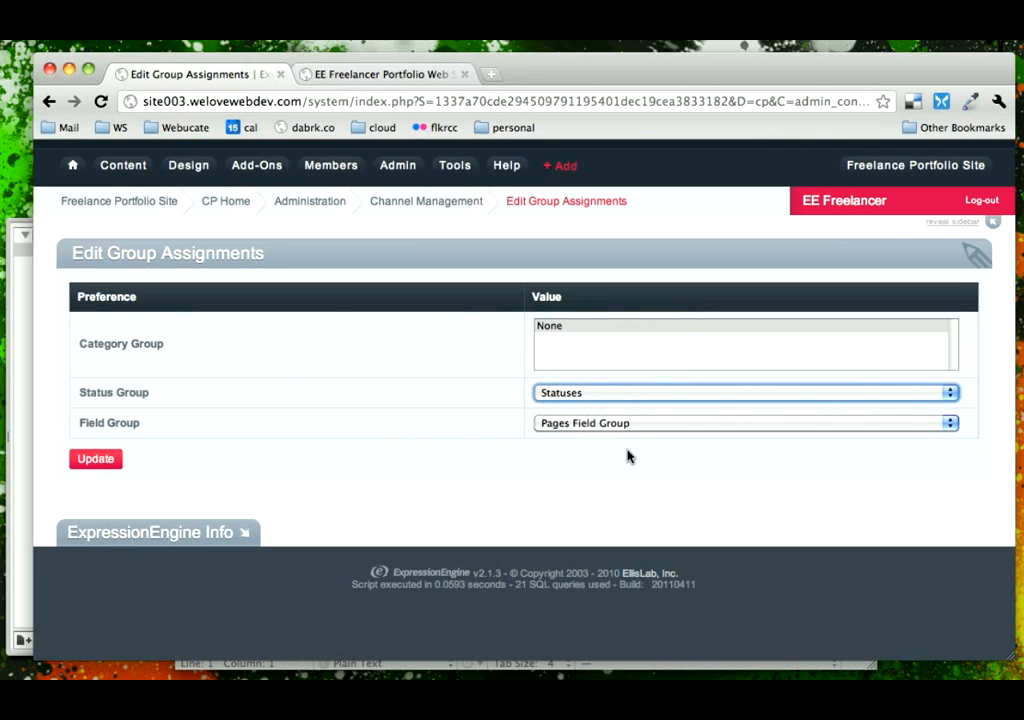
click(99, 458)
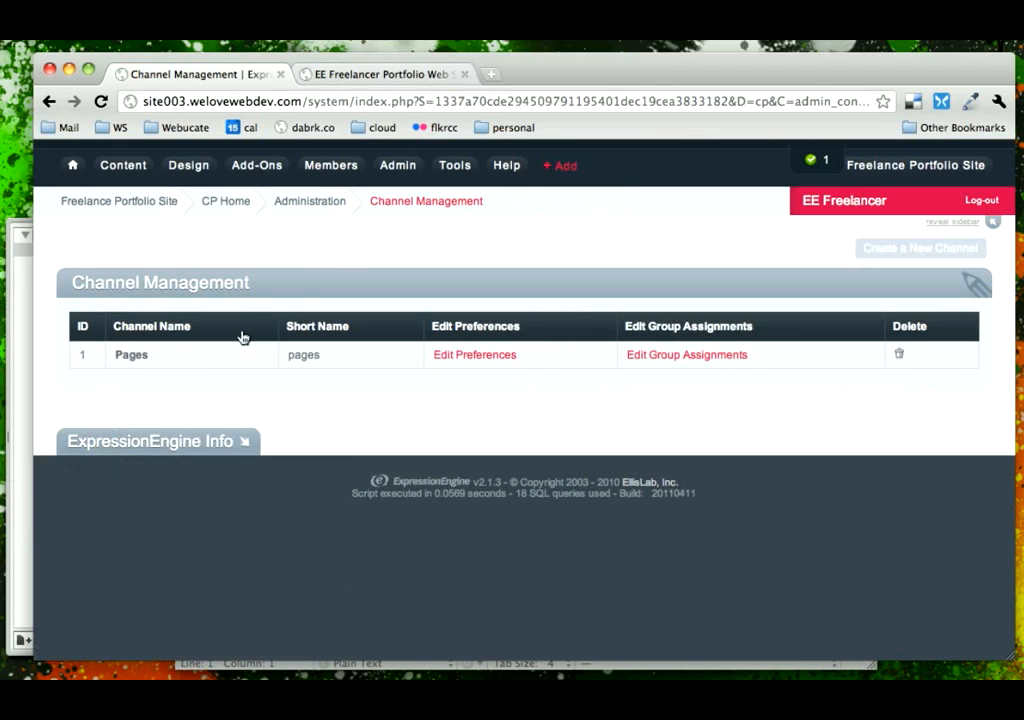
Step: Open the custom fields of Pages Field Group and highlight the page_content field name for review
mouse_move(396, 170)
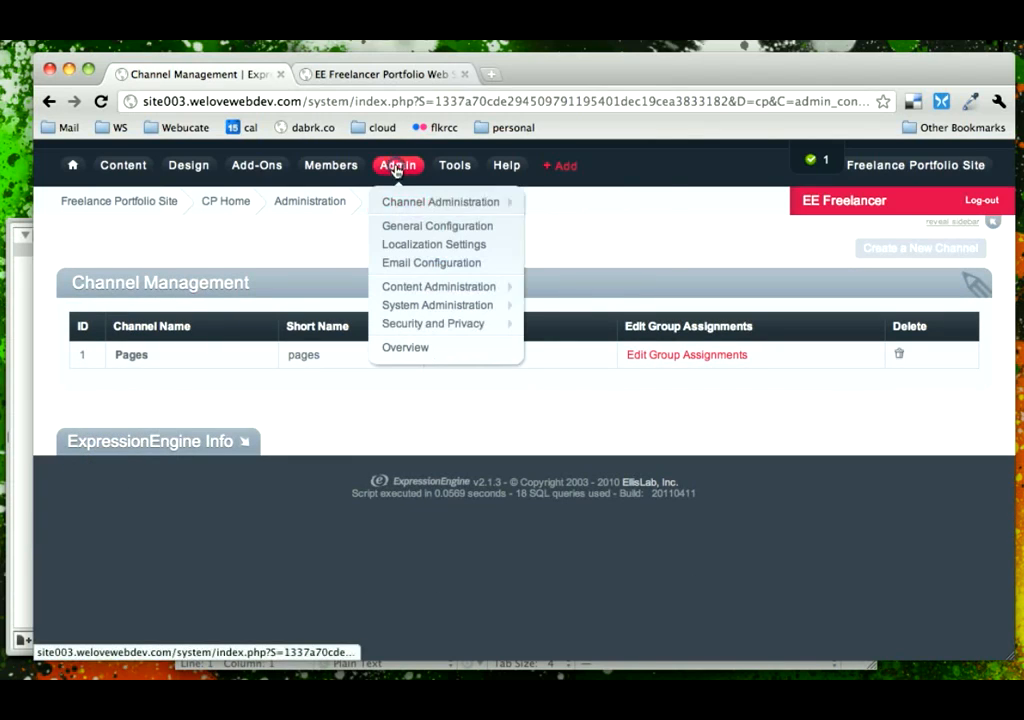
mouse_move(411, 205)
click(561, 245)
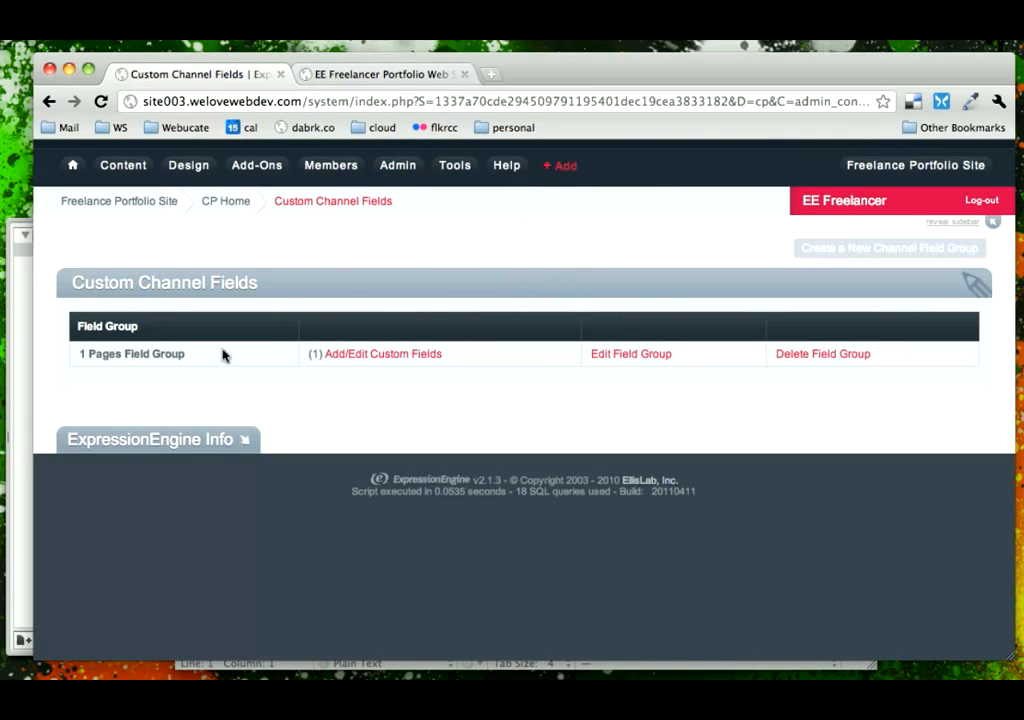
click(379, 355)
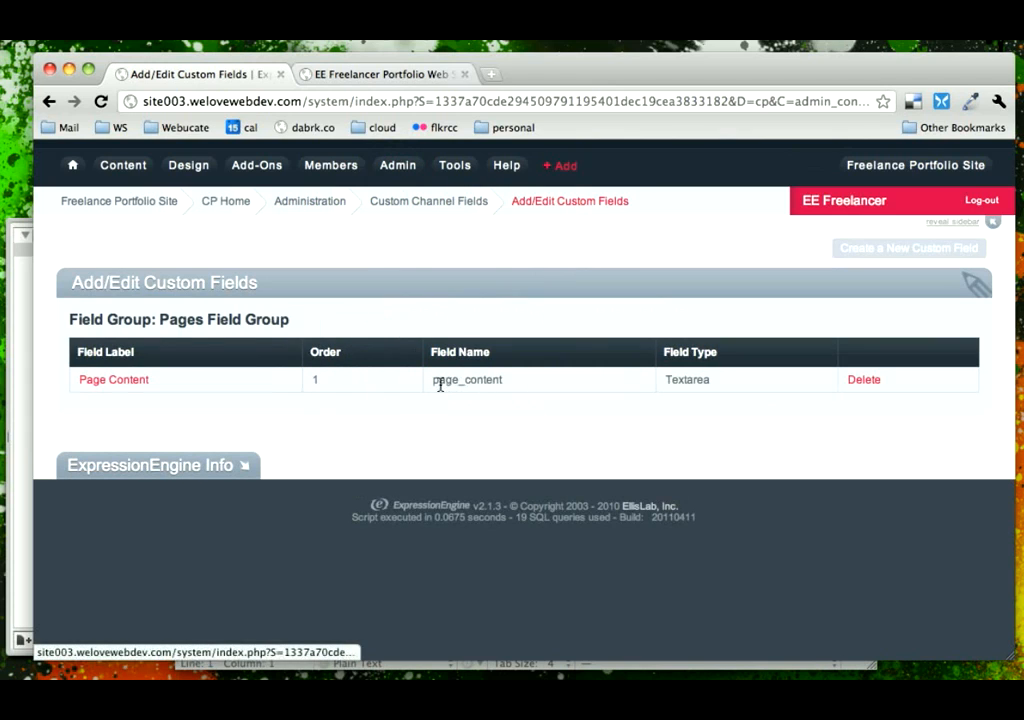
triple_click(492, 383)
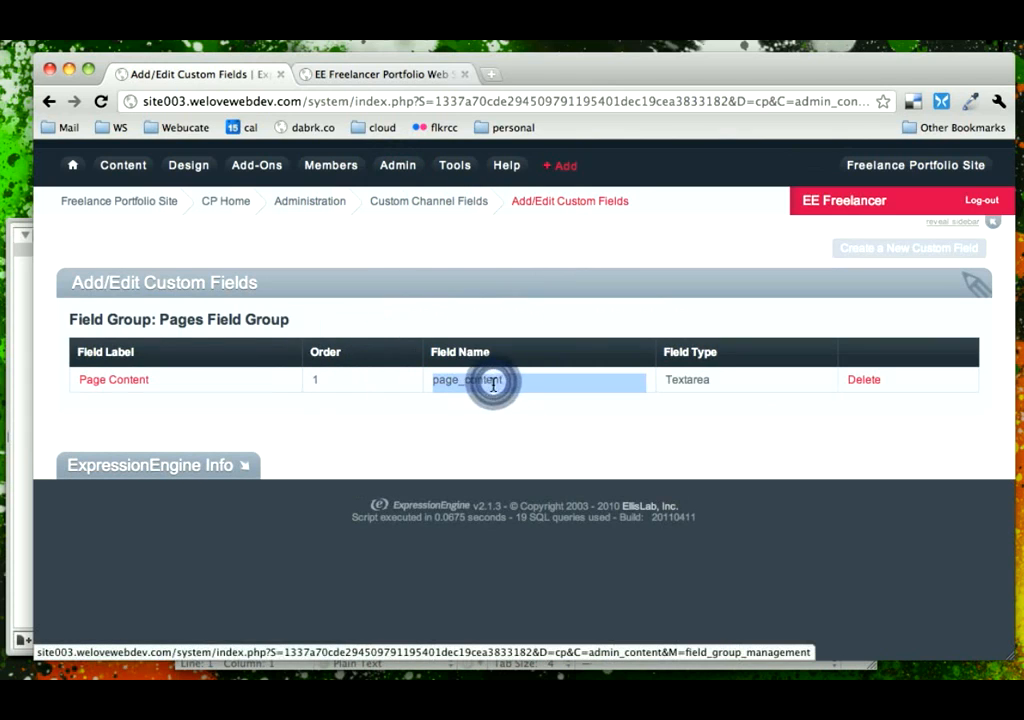
key(shift+Left)
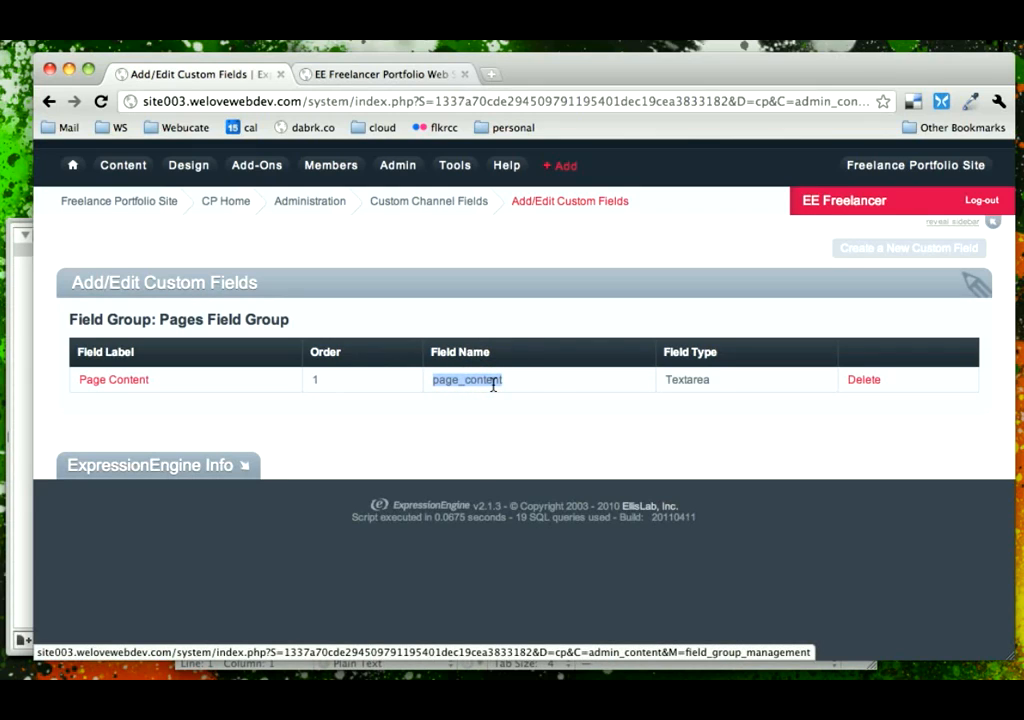
click(497, 412)
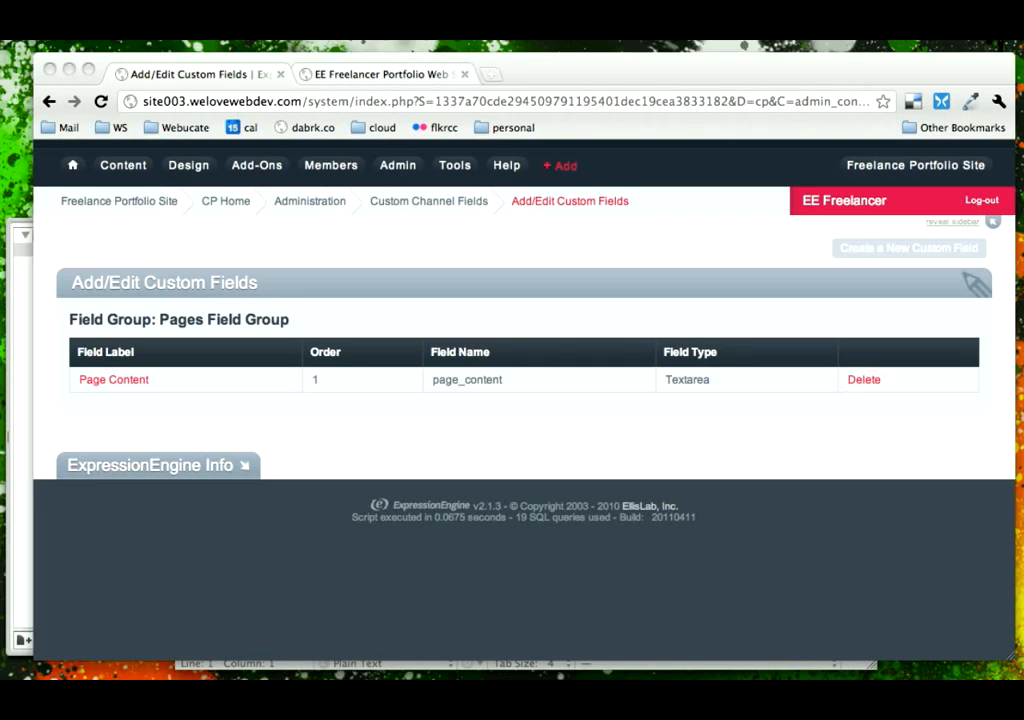
click(407, 600)
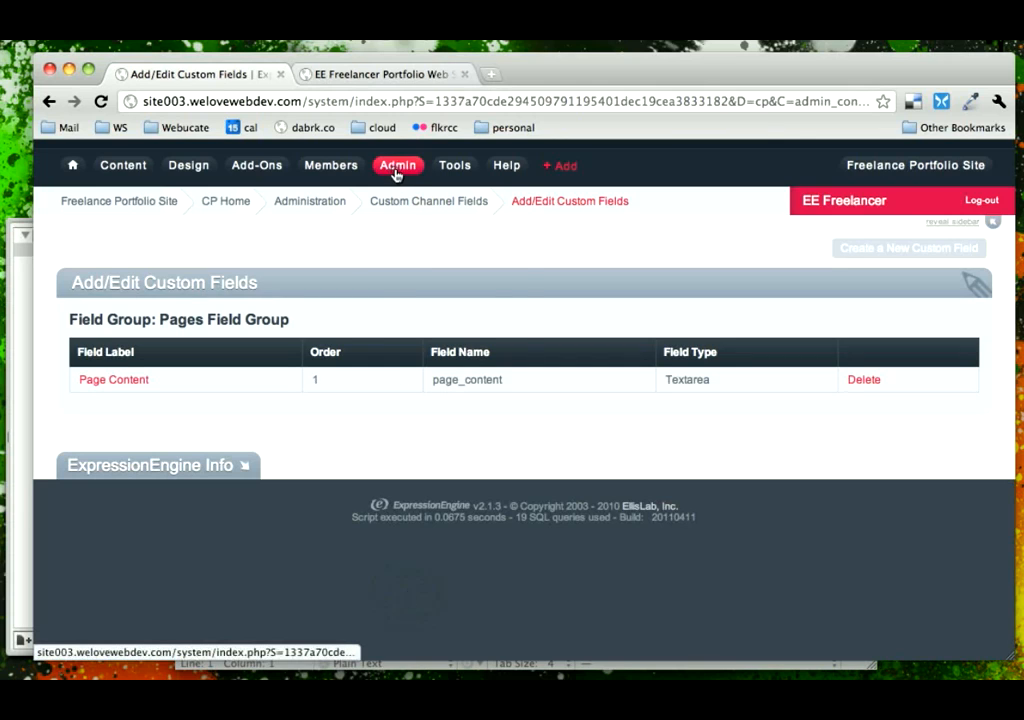
Step: Set the word separator for URL titles to Dash in the global channel preferences and submit the change
mouse_move(395, 168)
mouse_move(398, 202)
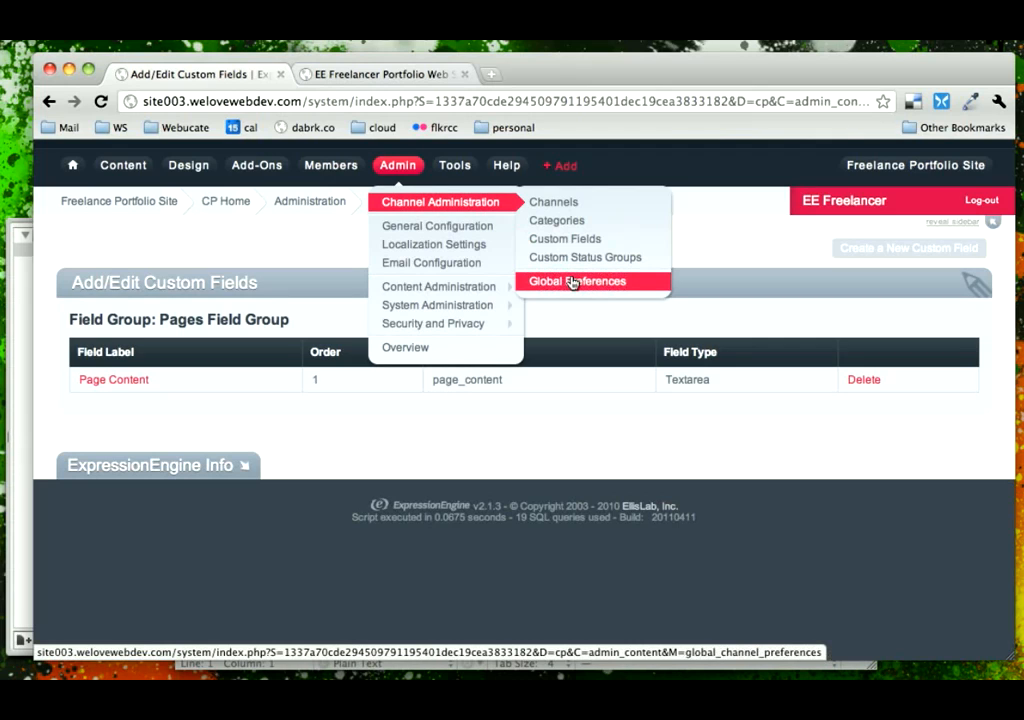
click(573, 283)
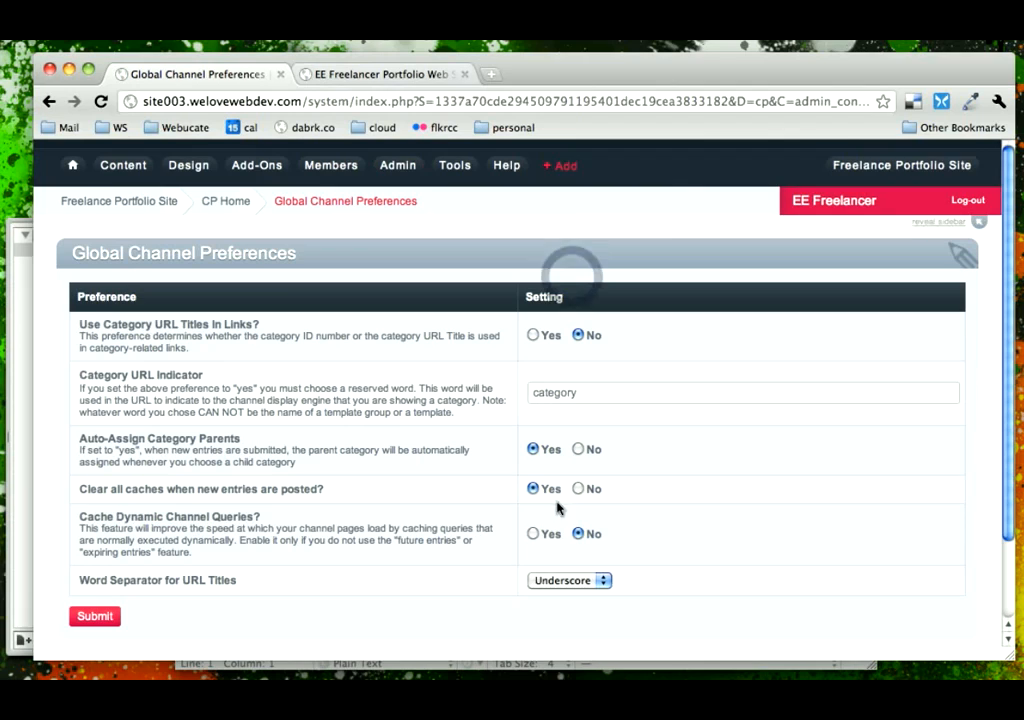
click(558, 581)
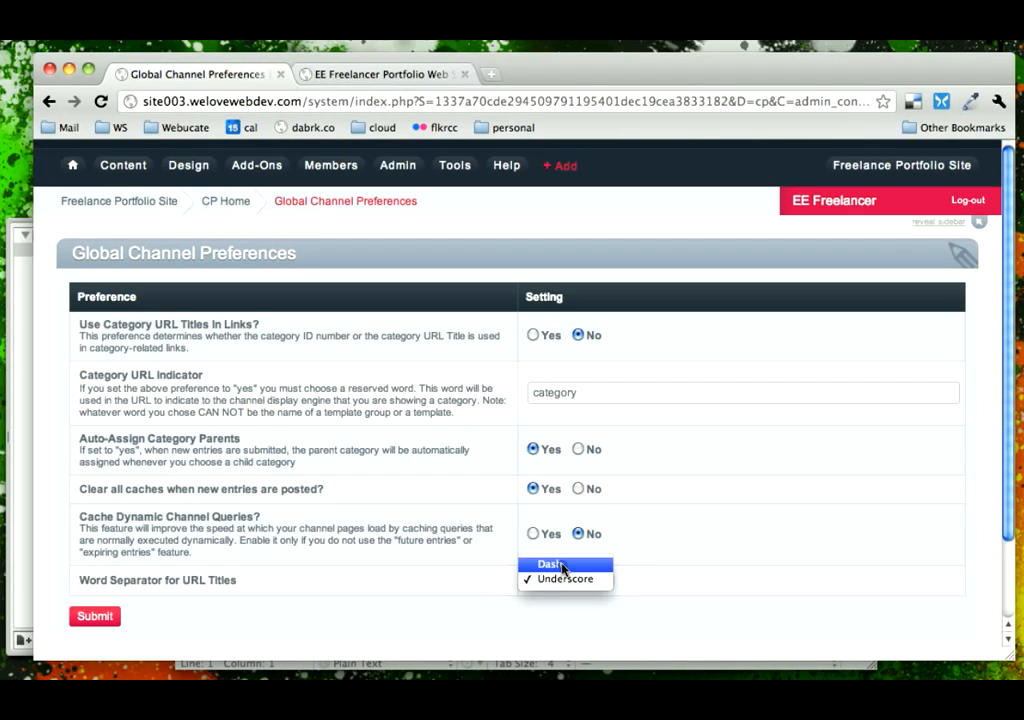
click(561, 566)
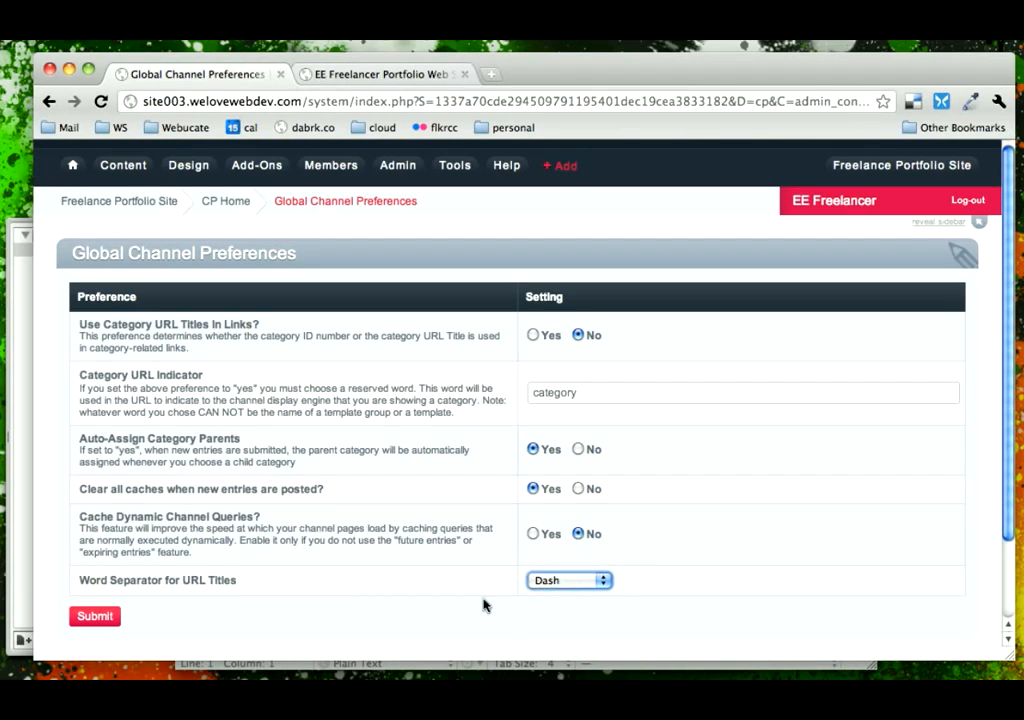
click(101, 617)
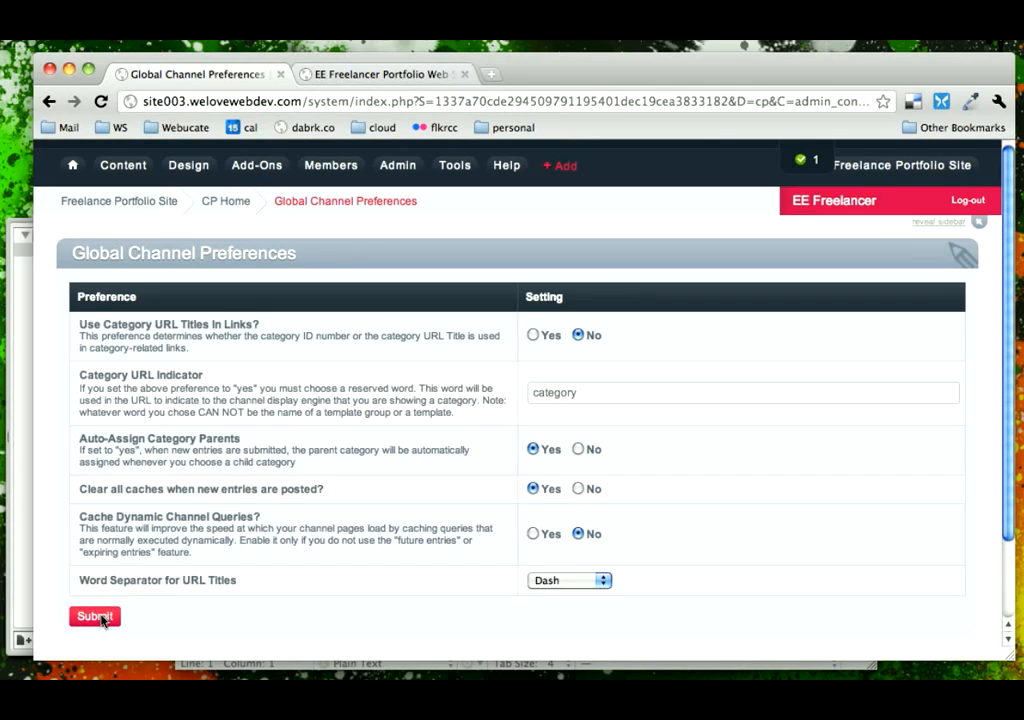
click(101, 617)
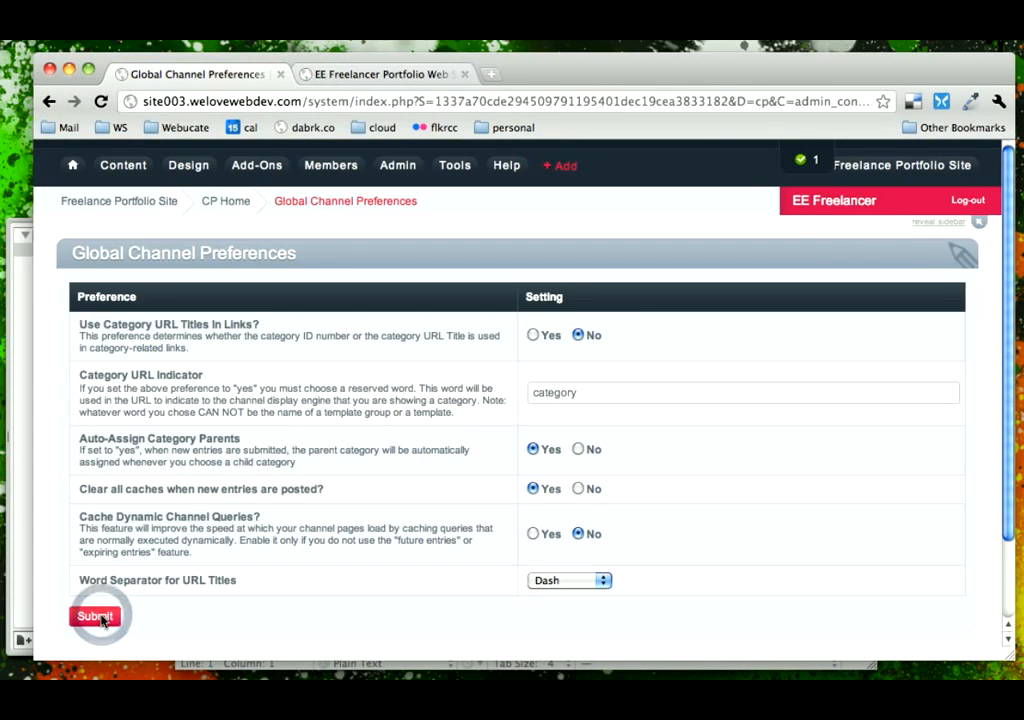